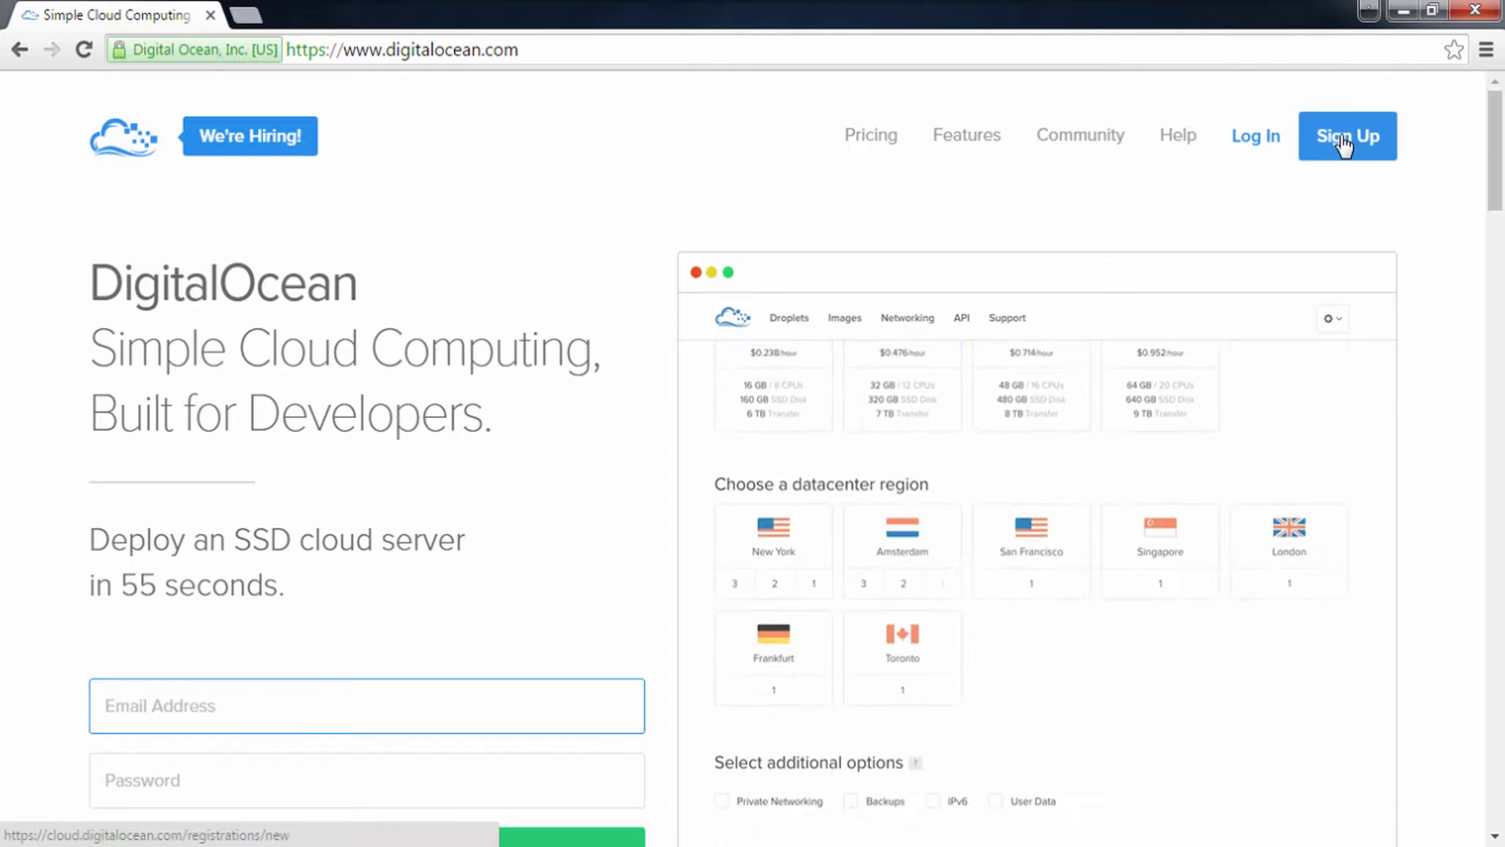
- Go to the registration page, switch to the login form, and log in with the account e-mail and password
left_click(1335, 152)
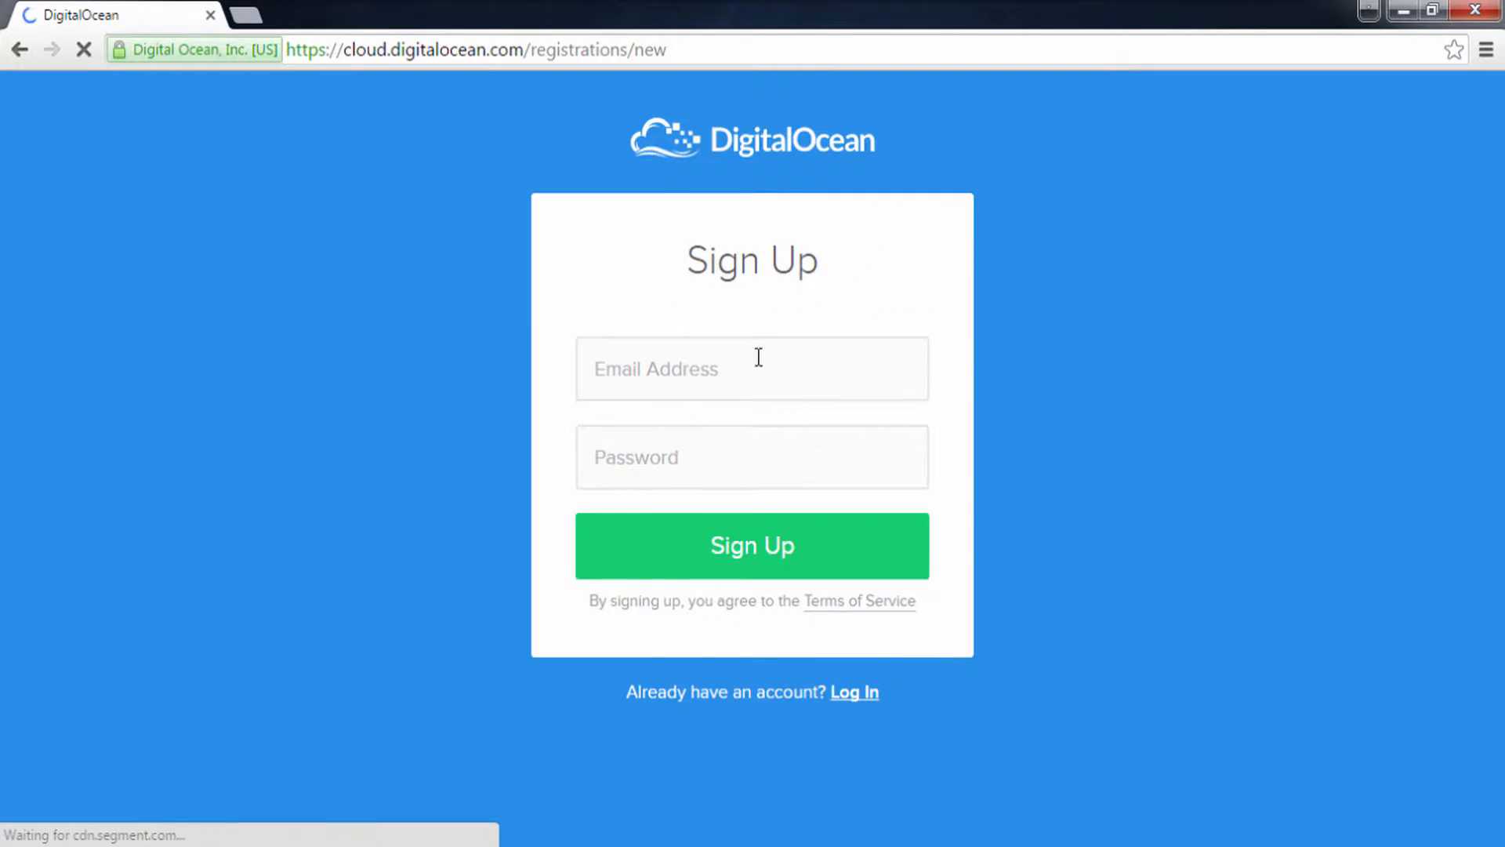
left_click(714, 382)
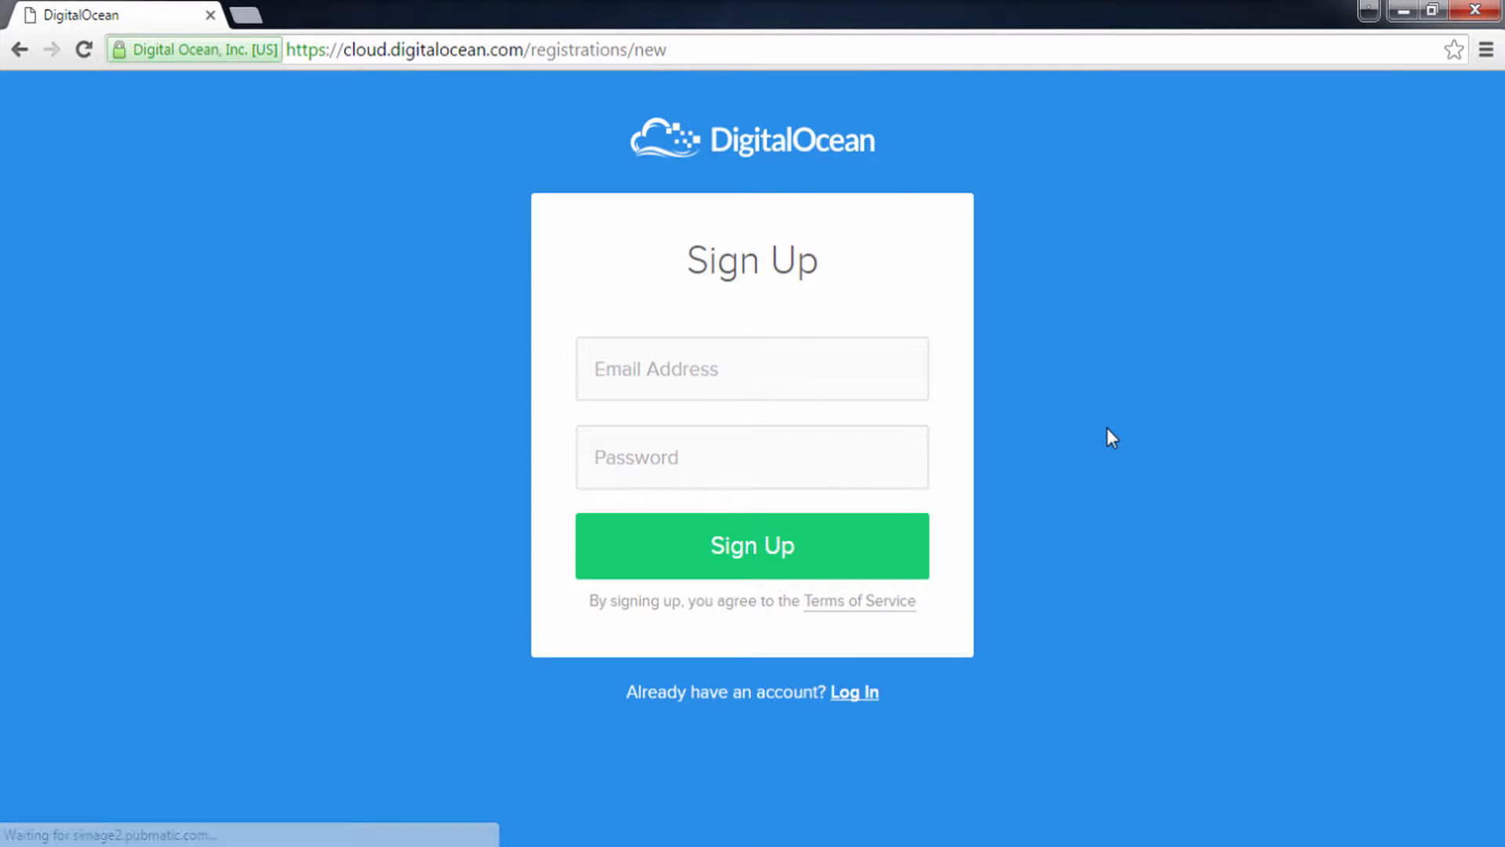
left_click(854, 695)
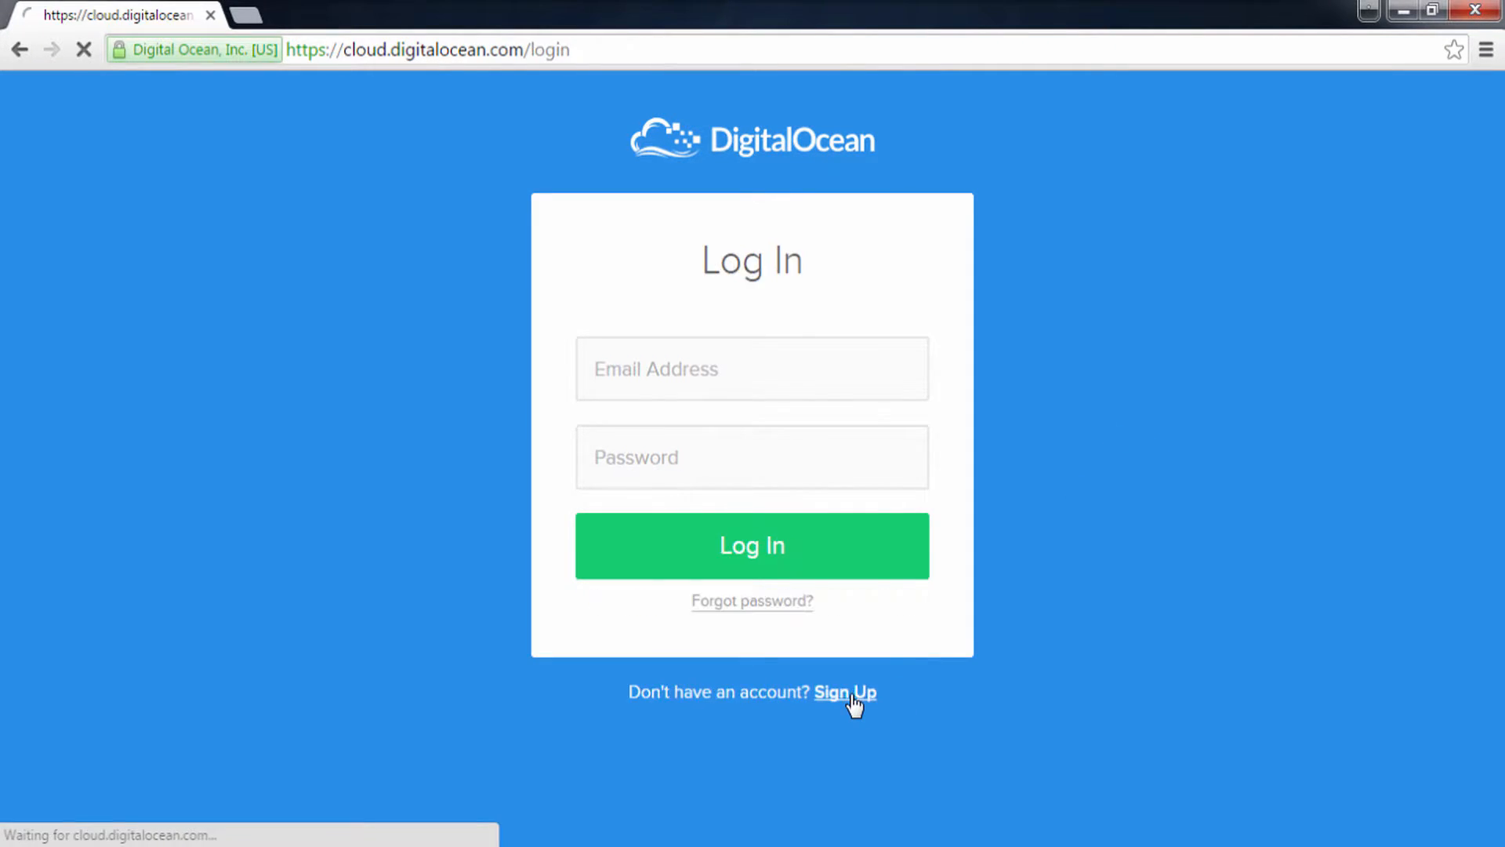
key("Tab")
type("**********************")
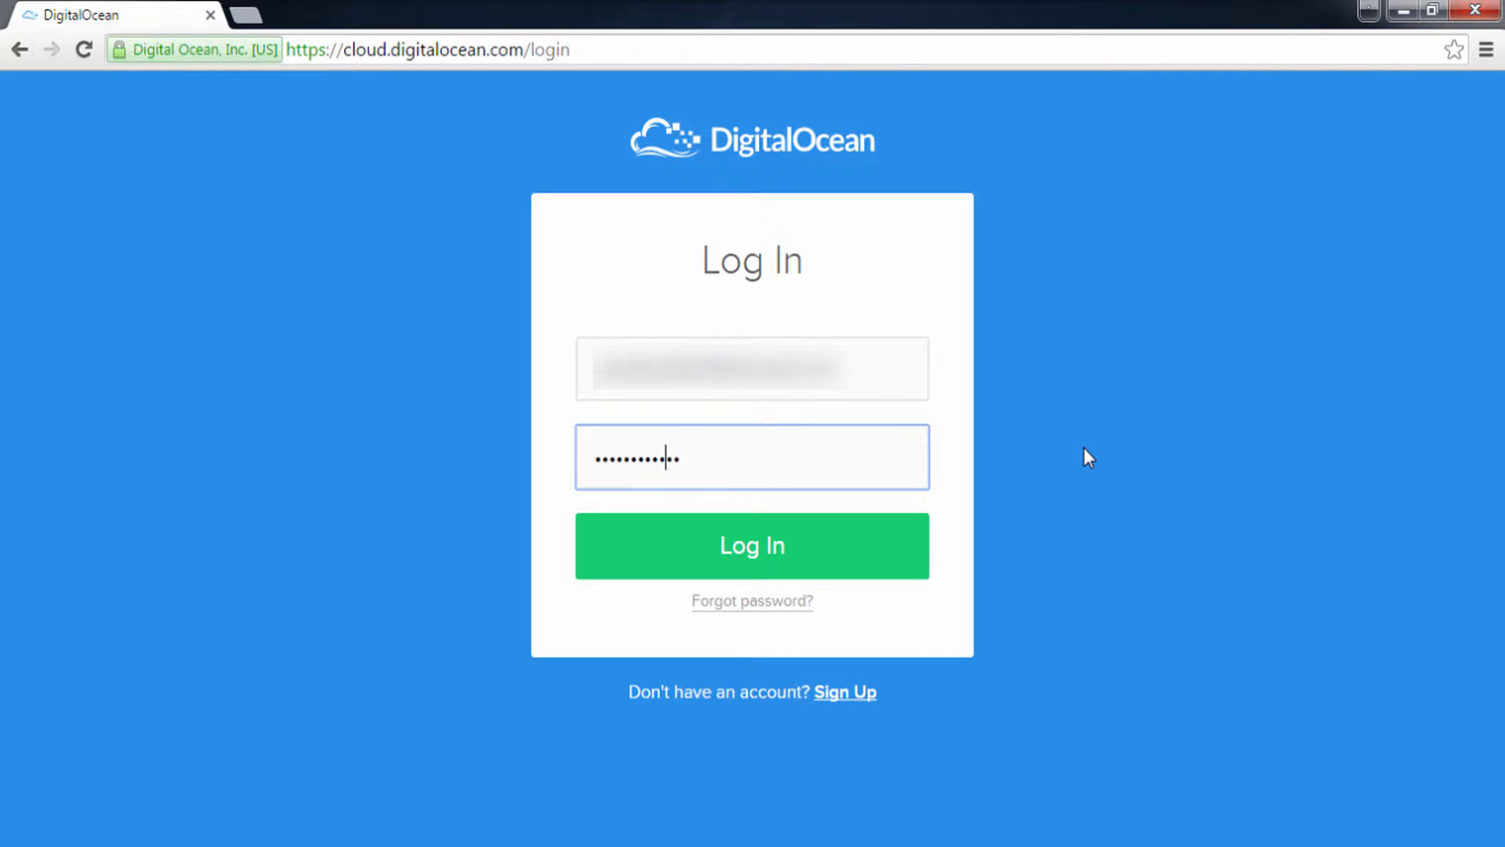
key("Return")
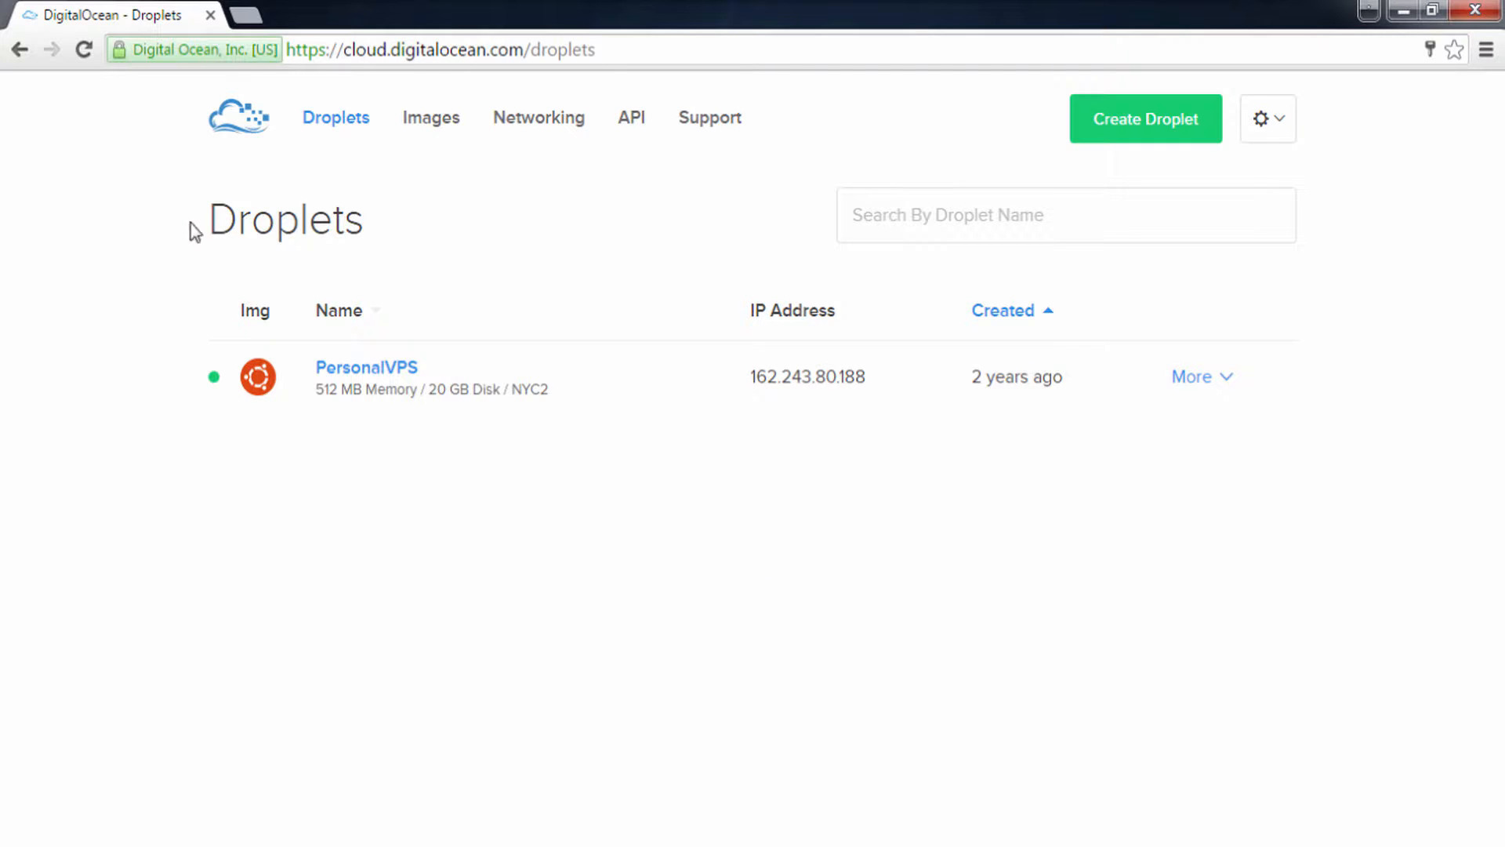
- Start creating a new droplet and review the Ubuntu versions offered among the distribution images
left_click_drag(196, 229, 430, 252)
left_click(433, 255)
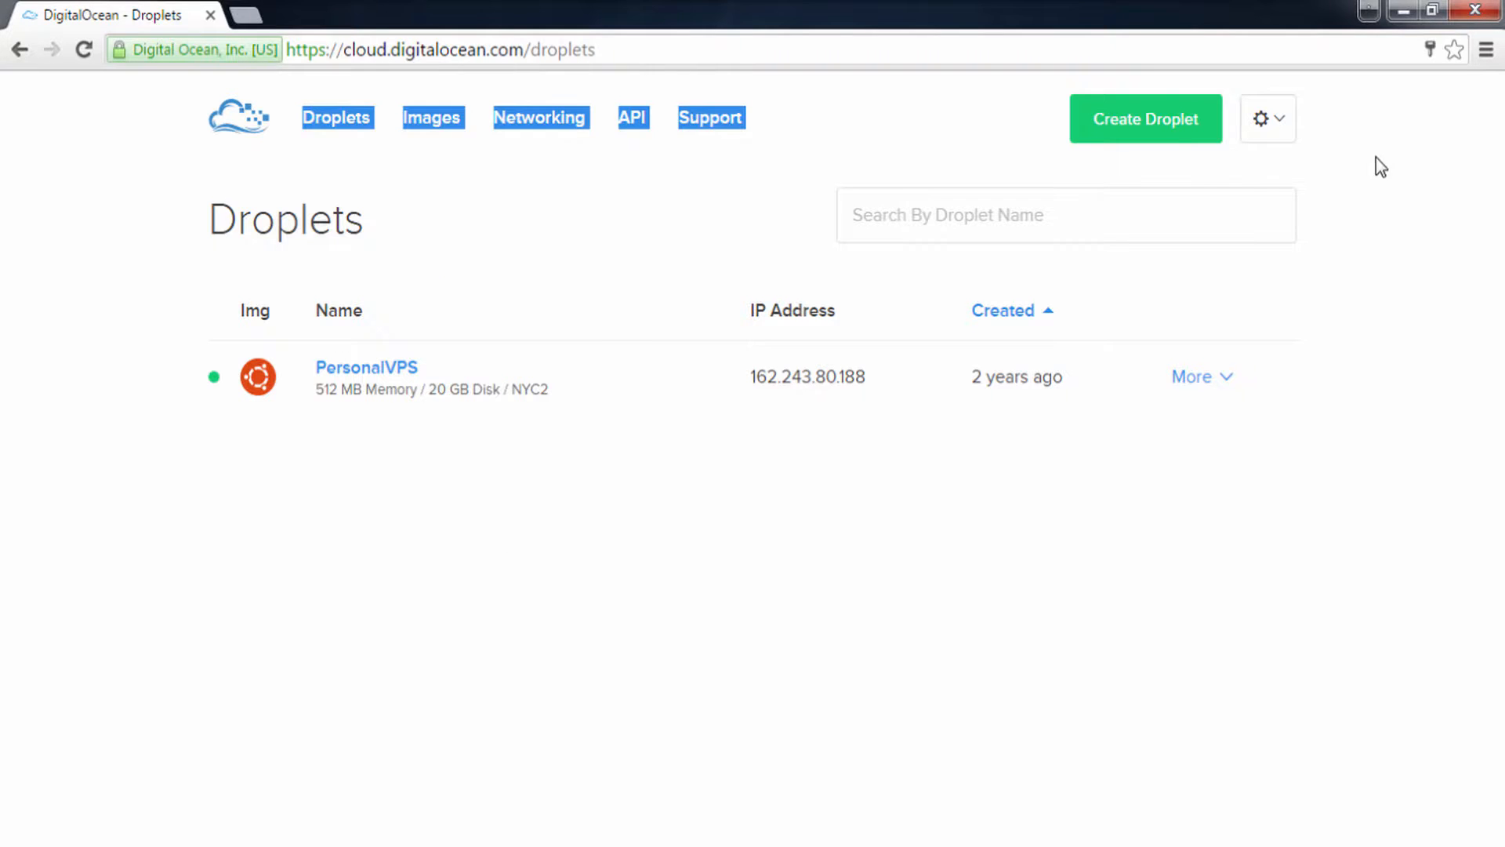
left_click(1144, 135)
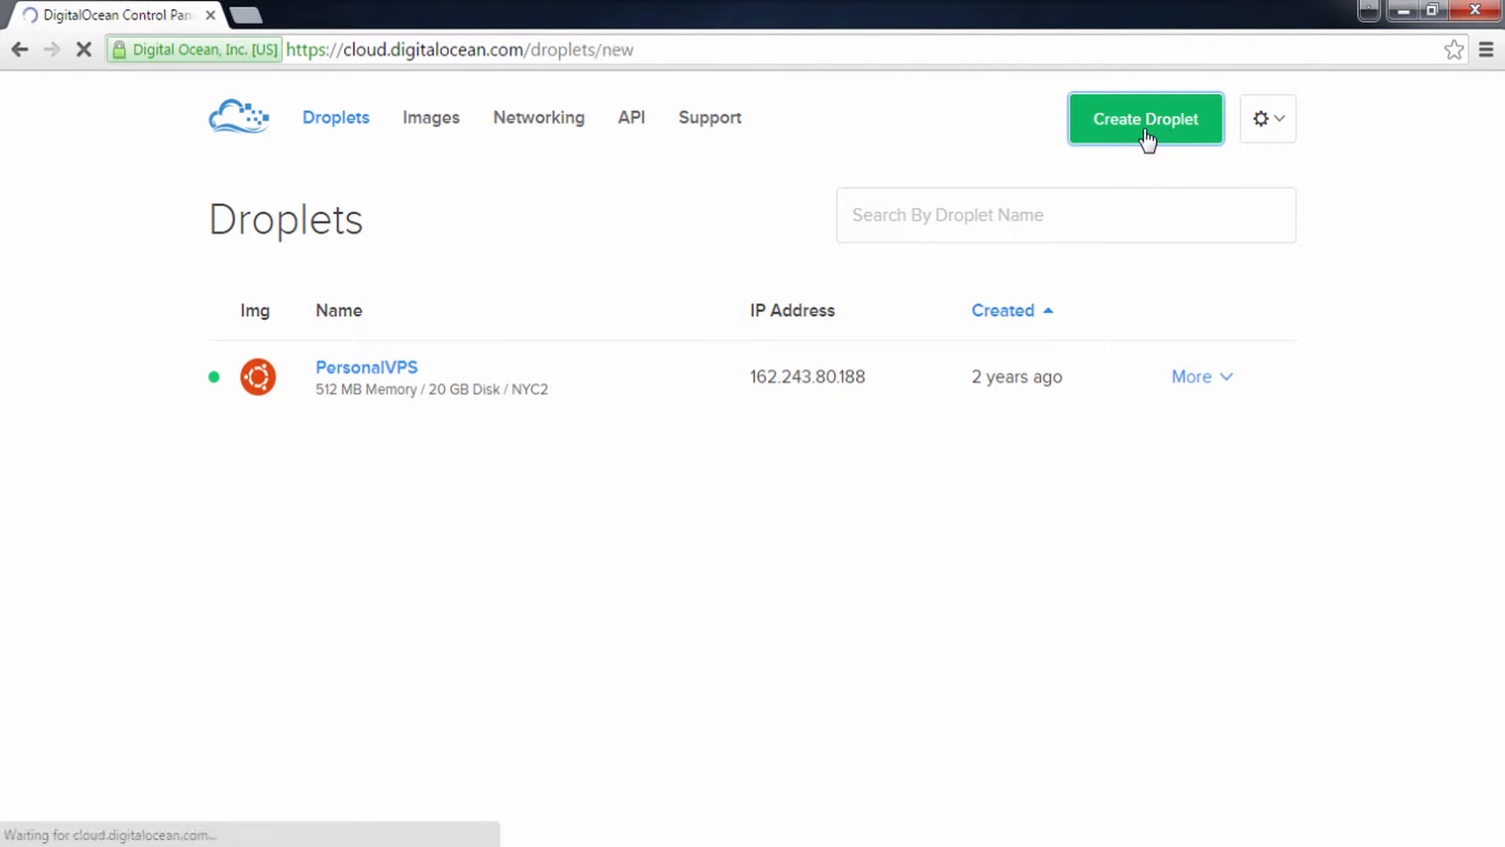
scroll(381, 541, "down", 1)
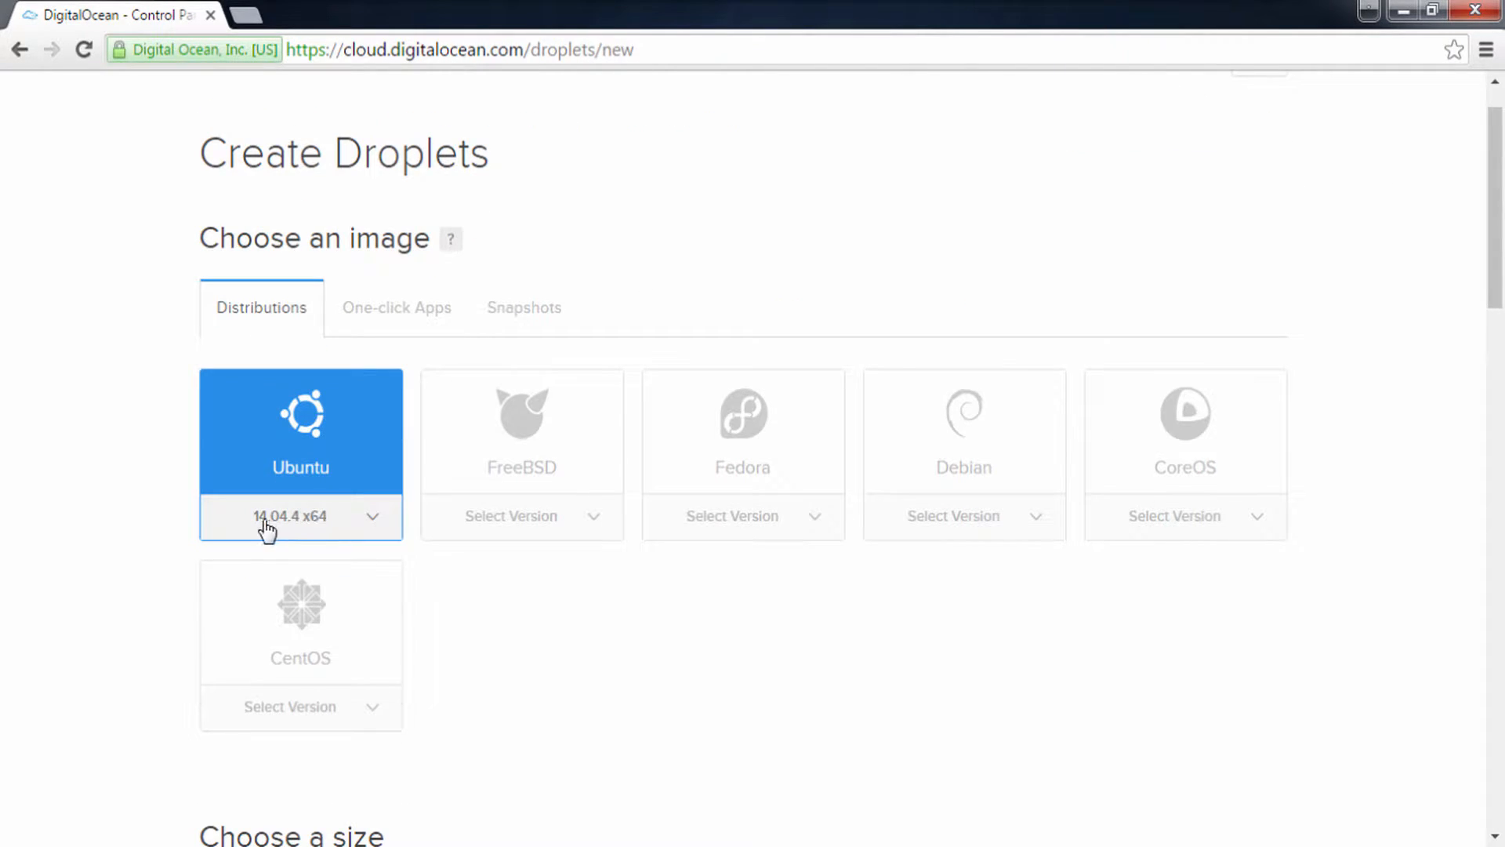
left_click(369, 519)
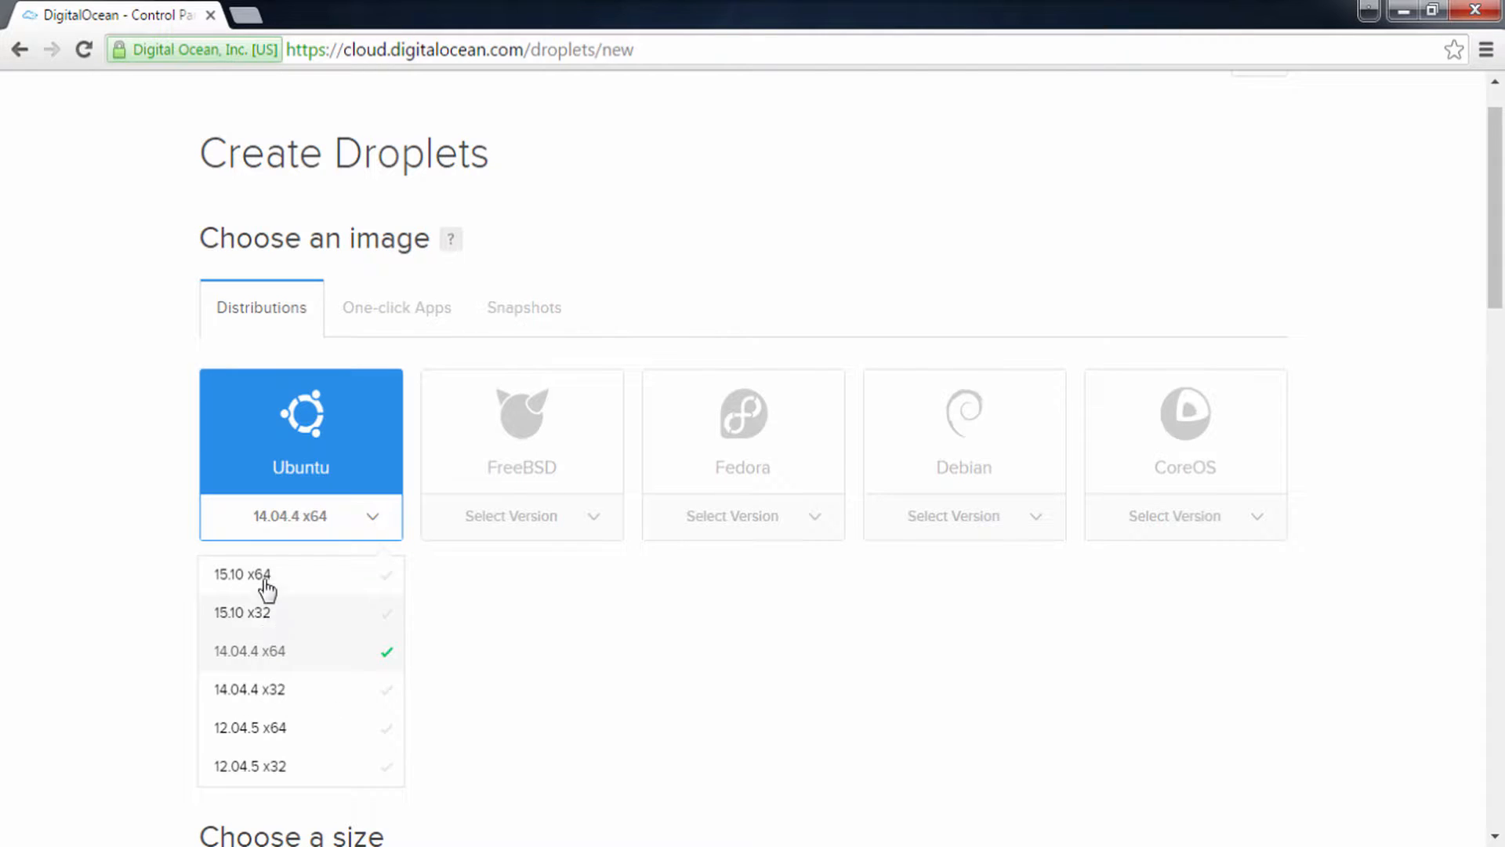
left_click(117, 502)
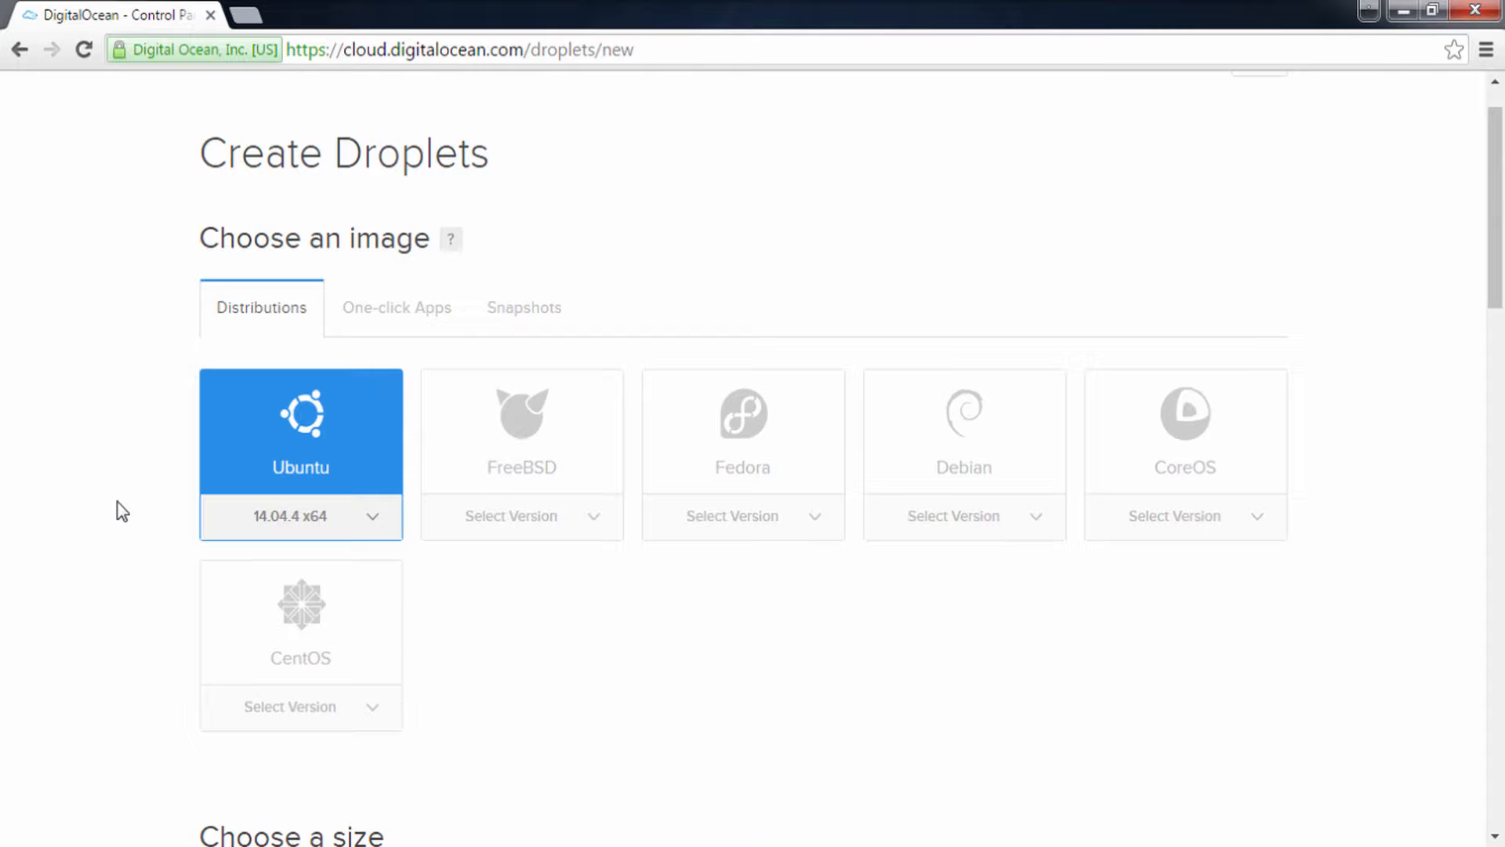
left_click(370, 529)
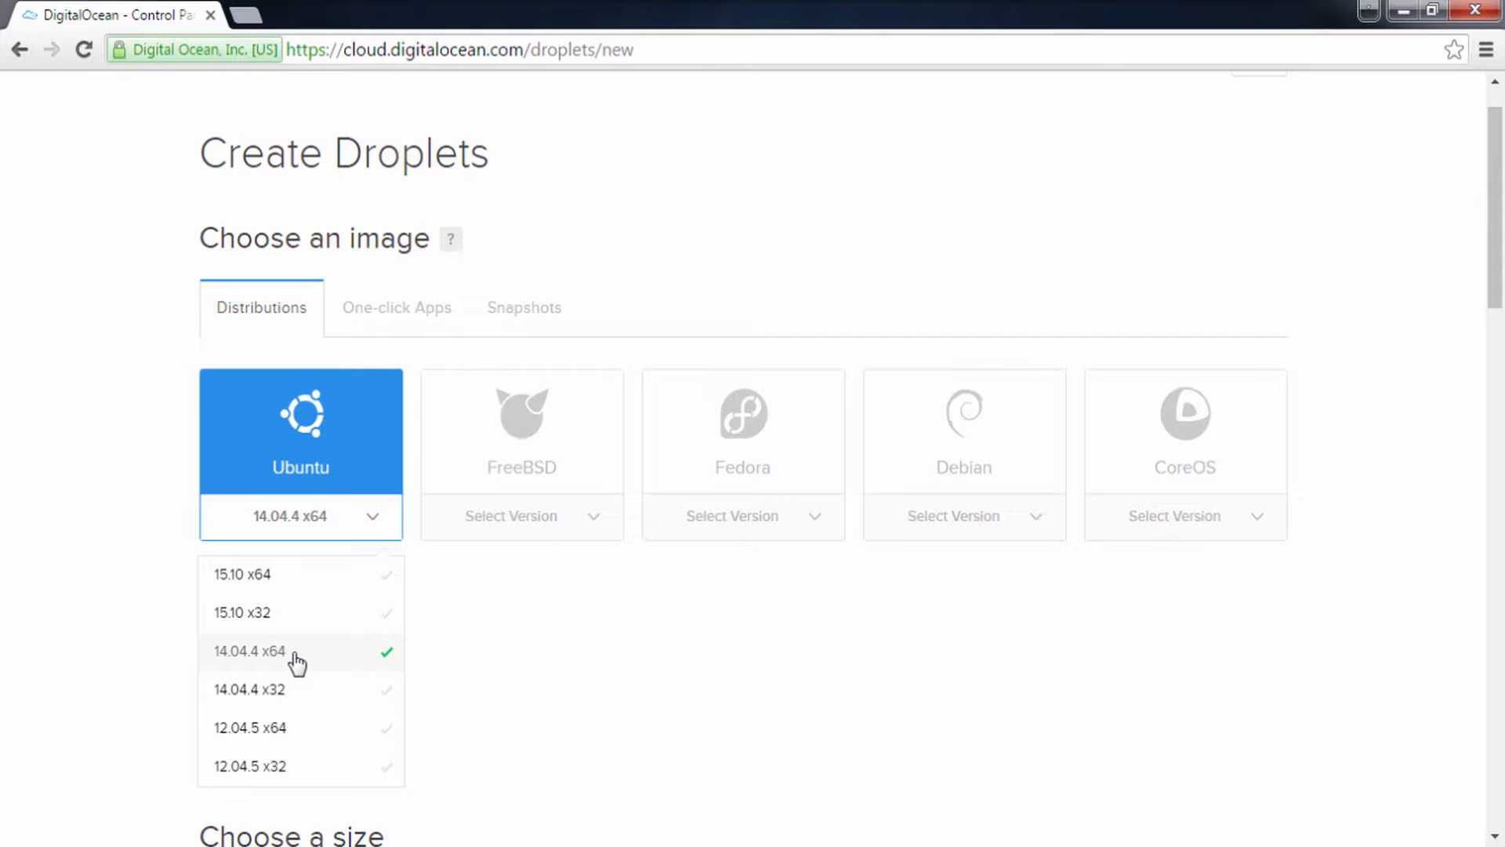
left_click(46, 541)
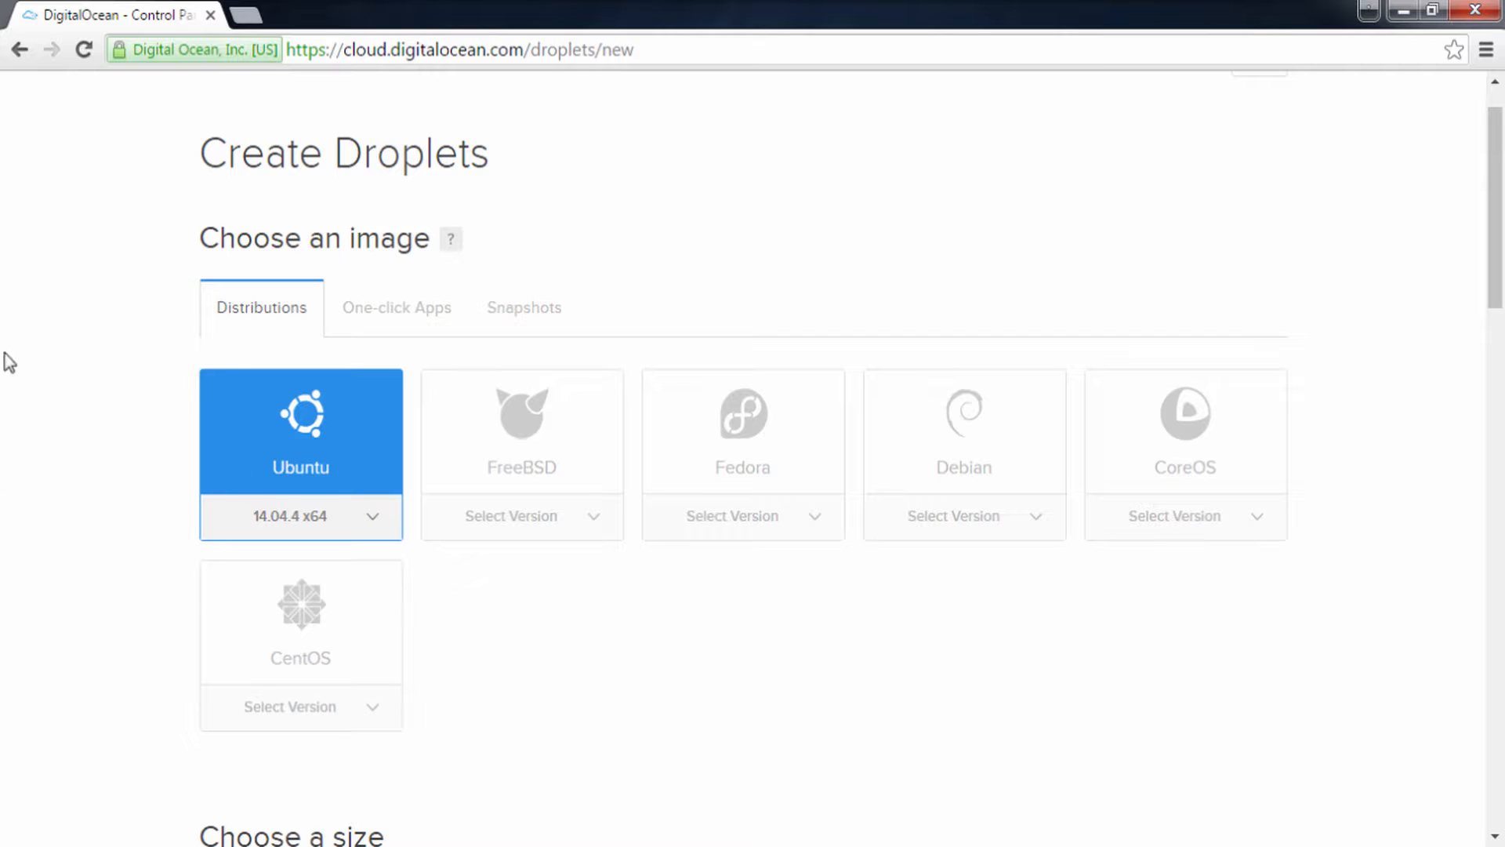
- Choose the one-click app image LEMP on 14.04 for the new droplet
left_click(355, 312)
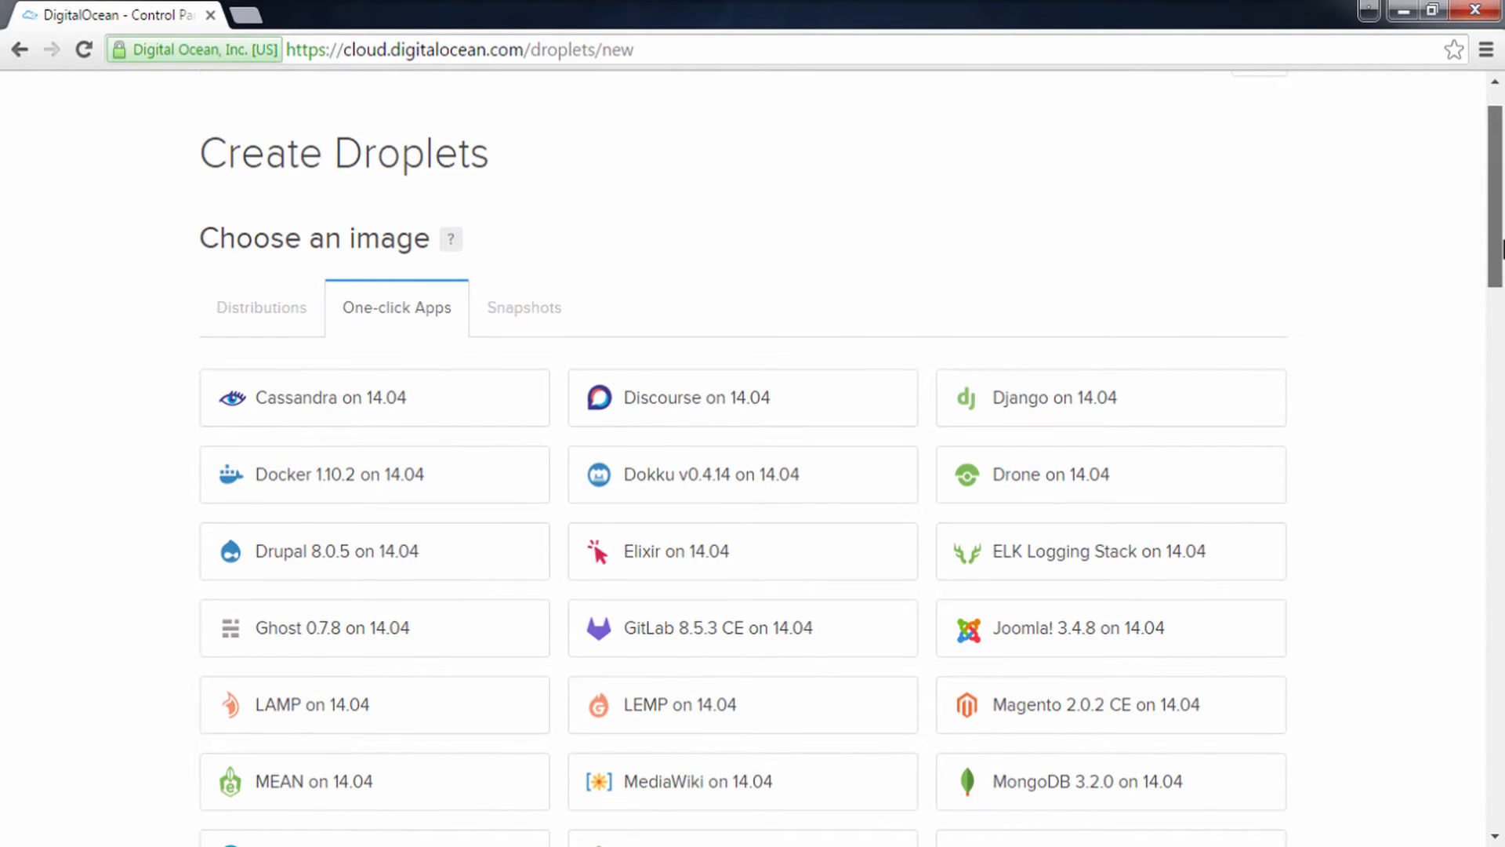
left_click_drag(1498, 238, 1500, 302)
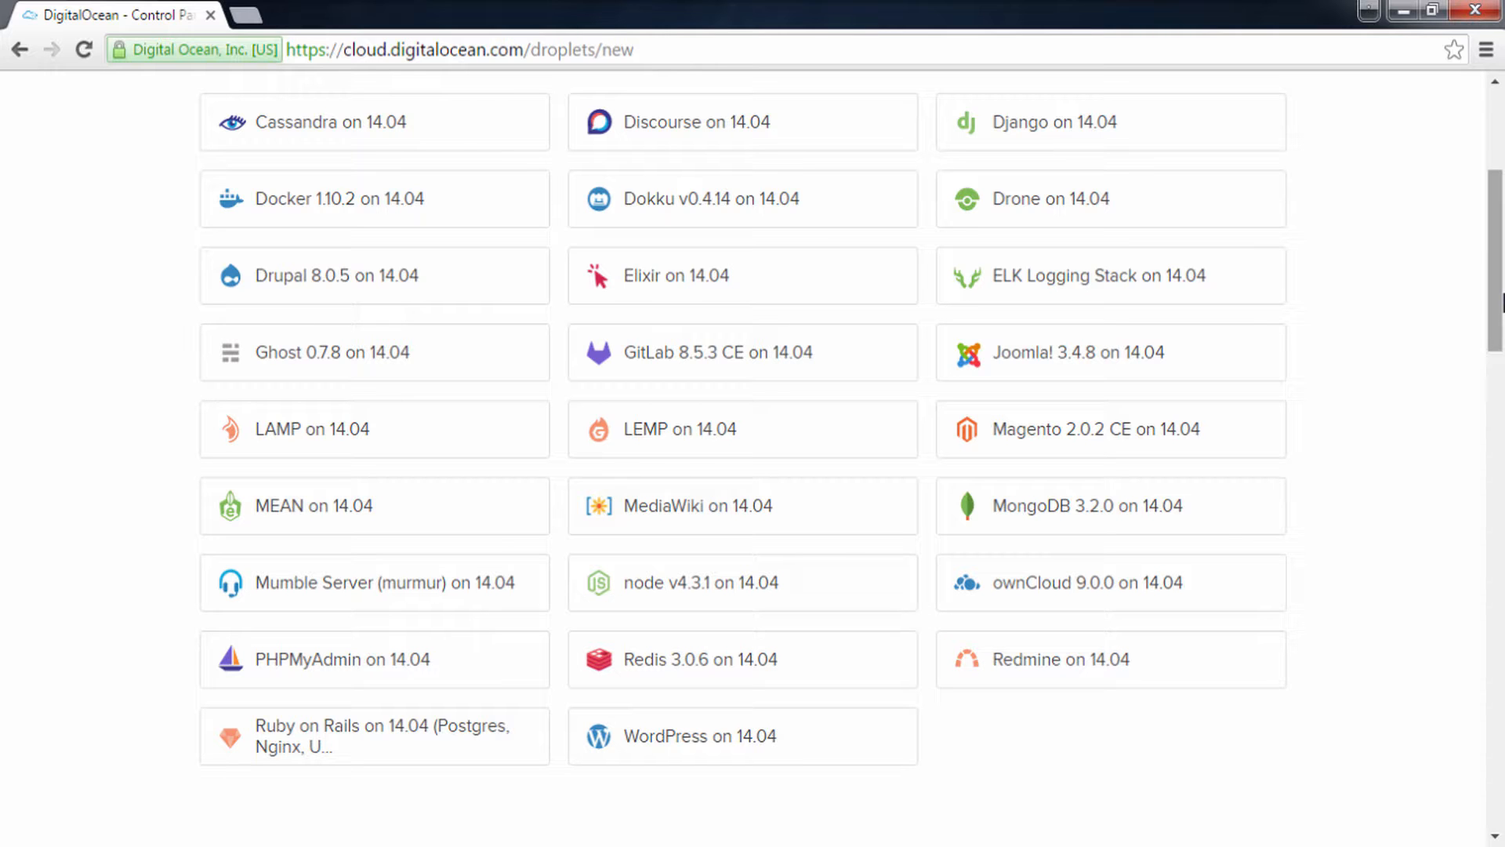
left_click(658, 438)
left_click_drag(1498, 302, 1498, 363)
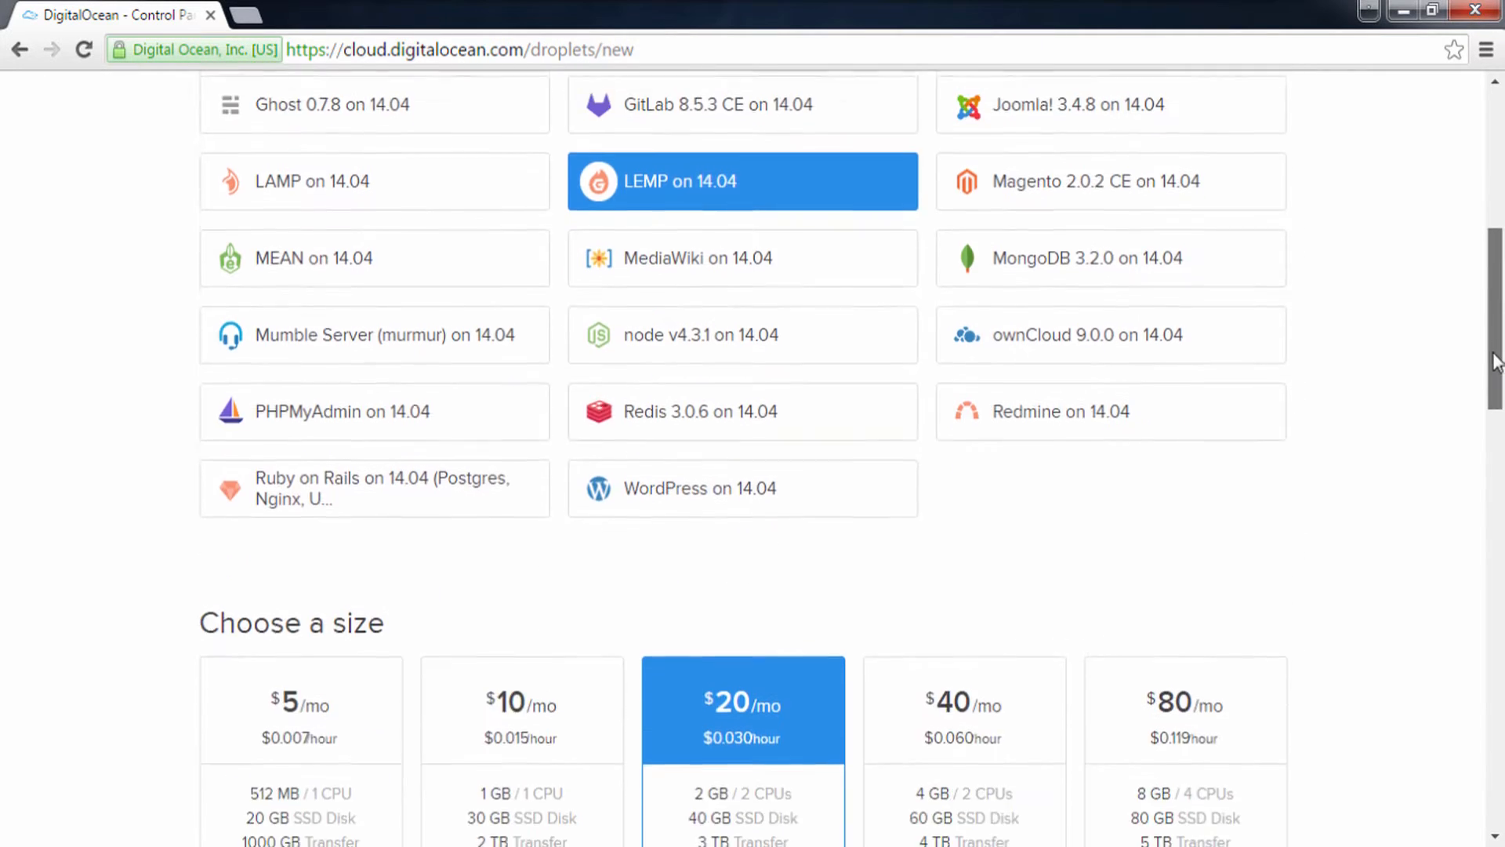
scroll(1497, 362, "up", 3)
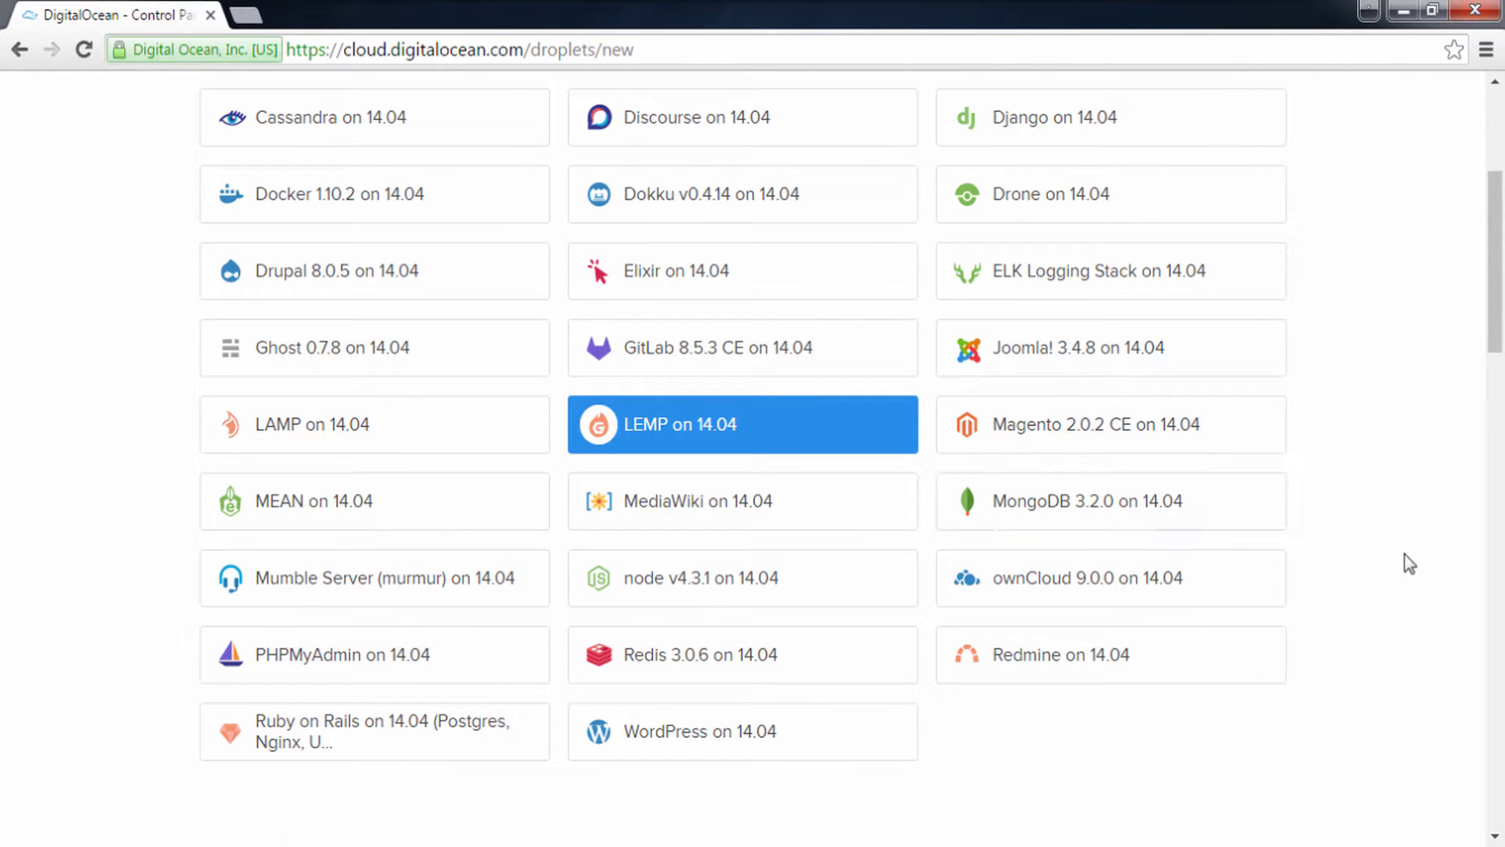
mouse_move(1499, 327)
left_mouse_down()
mouse_move(1499, 311)
mouse_move(1497, 326)
left_mouse_up()
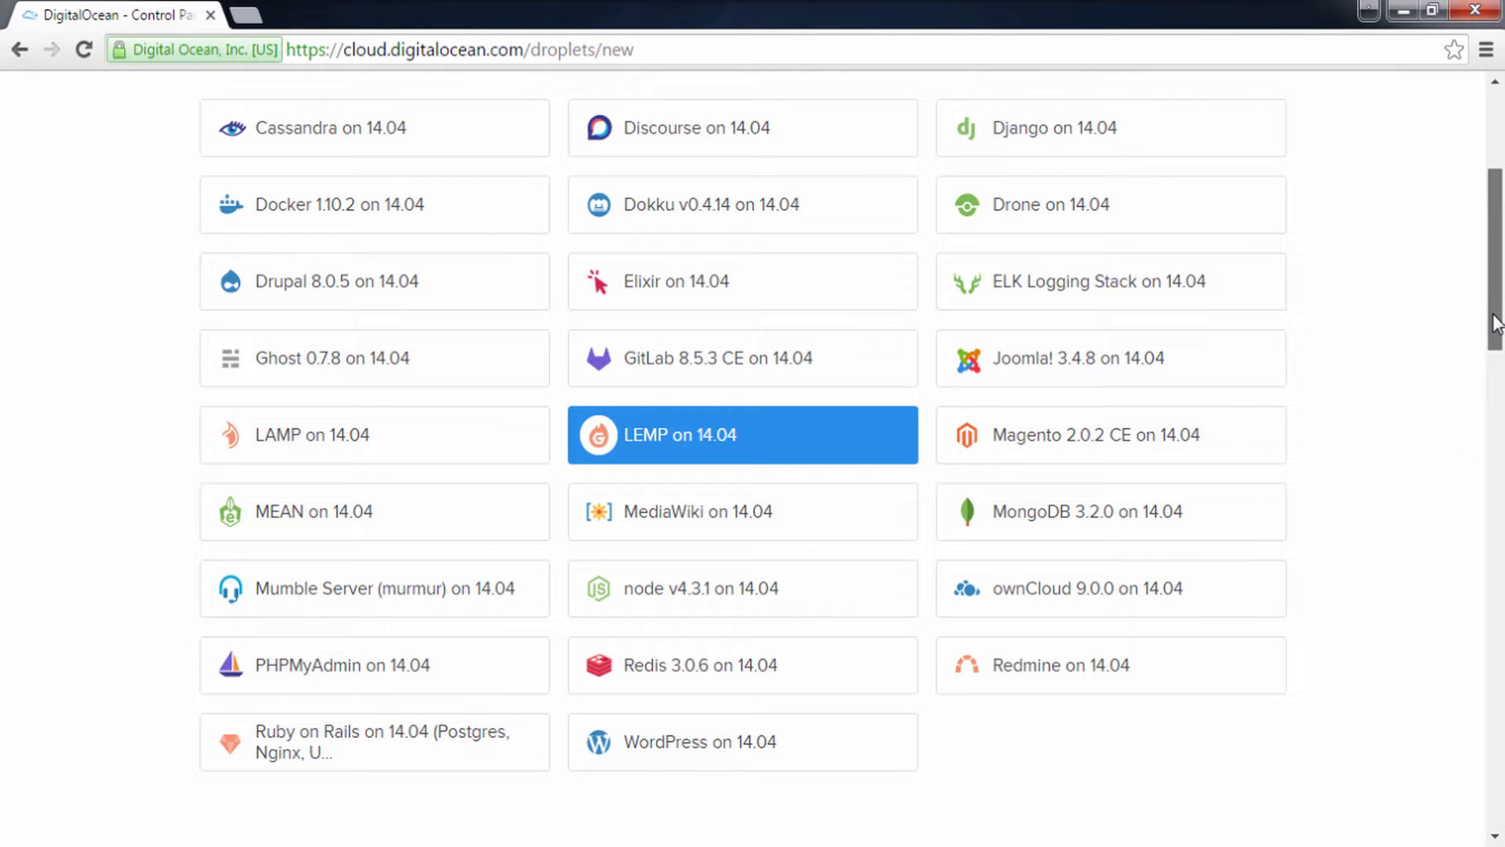
- Set the droplet size to the $5/mo plan with 512 MB, 1 CPU and 20 GB SSD disk
left_click_drag(1497, 323, 1480, 478)
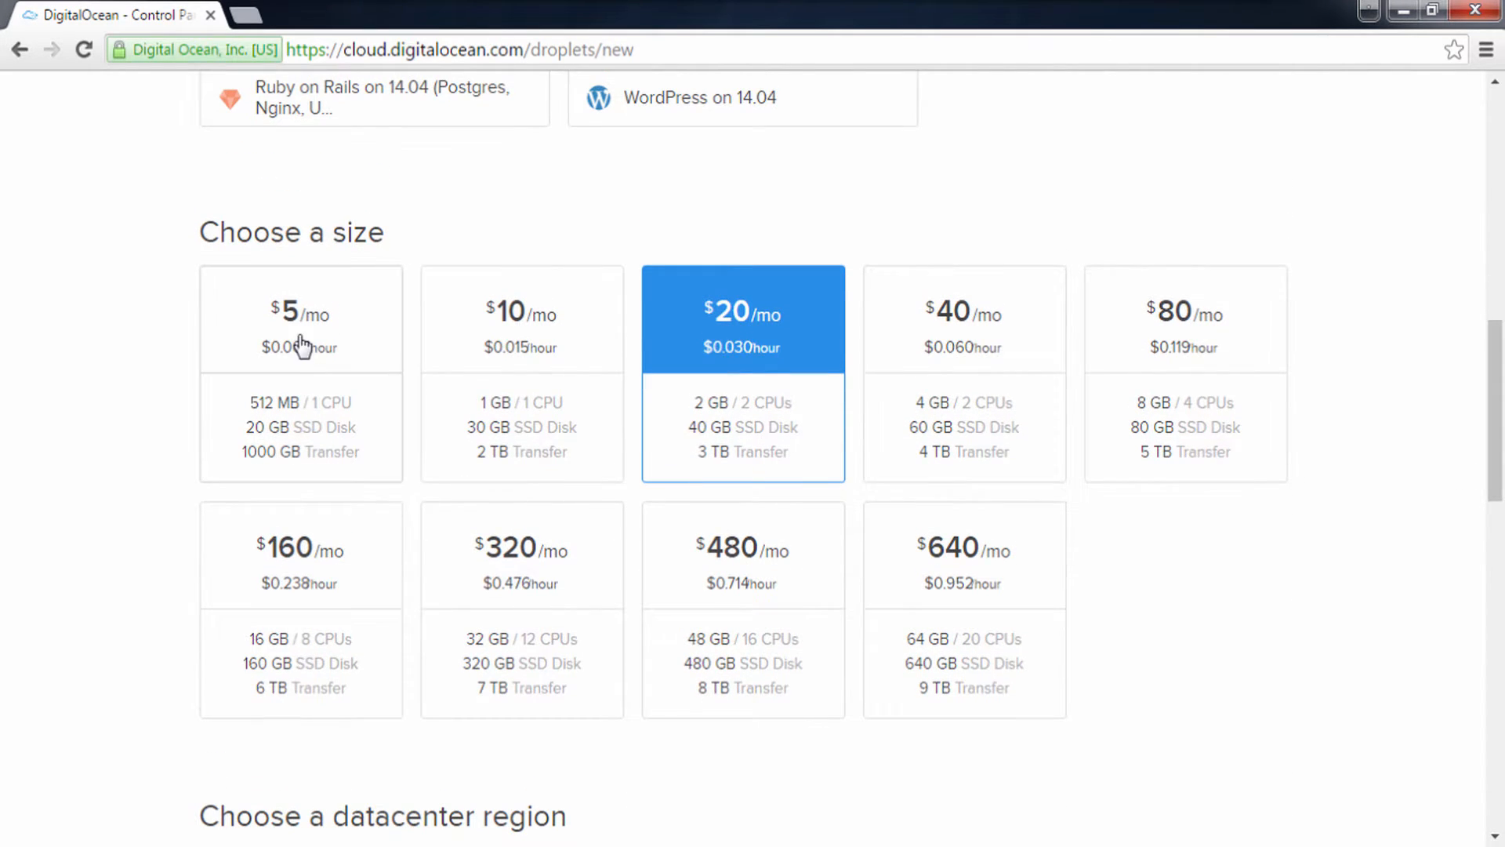
left_click(303, 339)
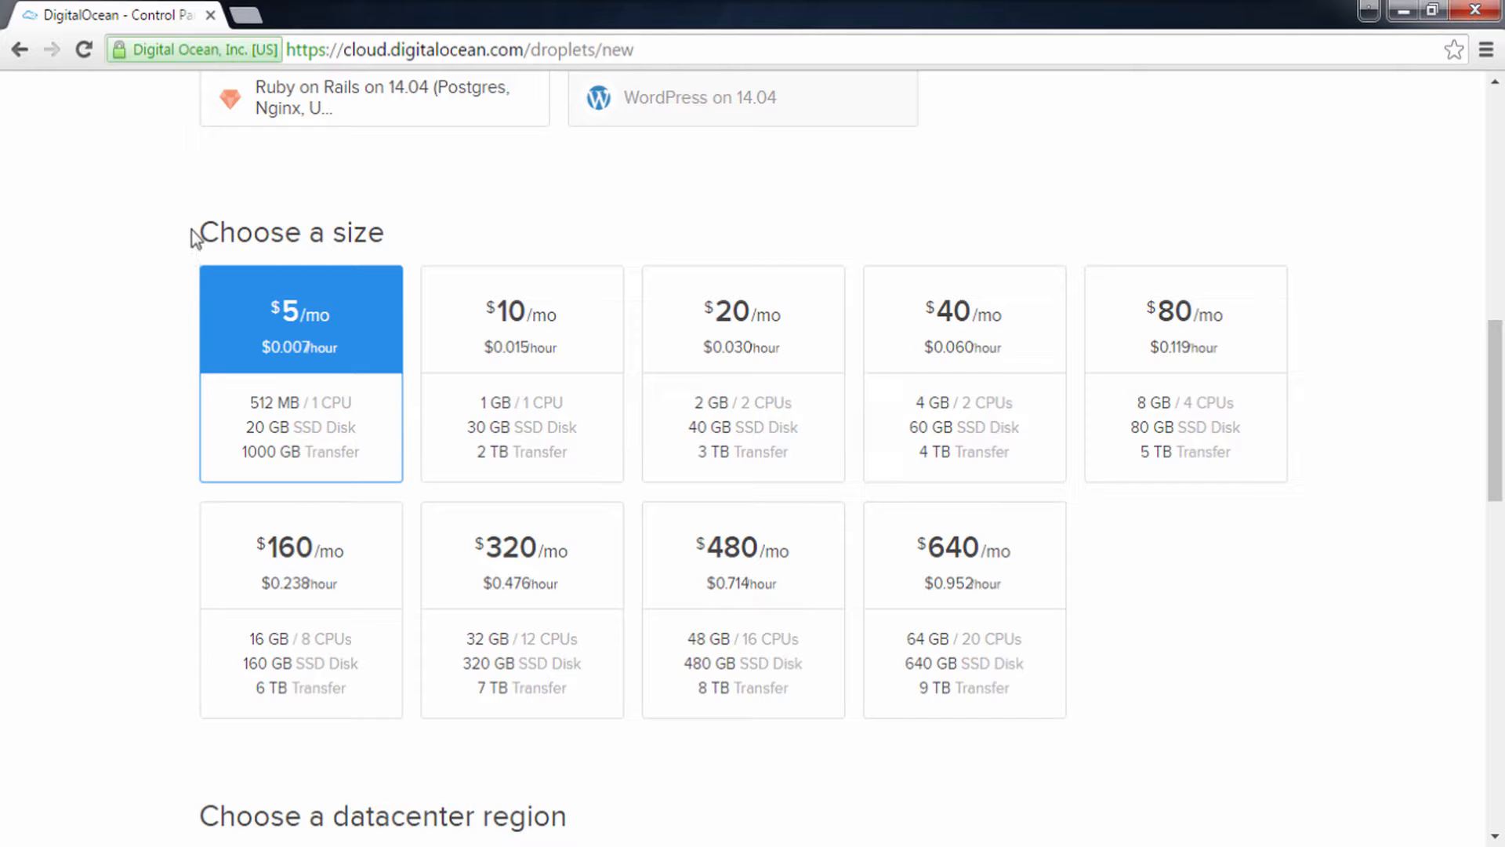
left_click(968, 594)
left_click(698, 385)
left_click(496, 600)
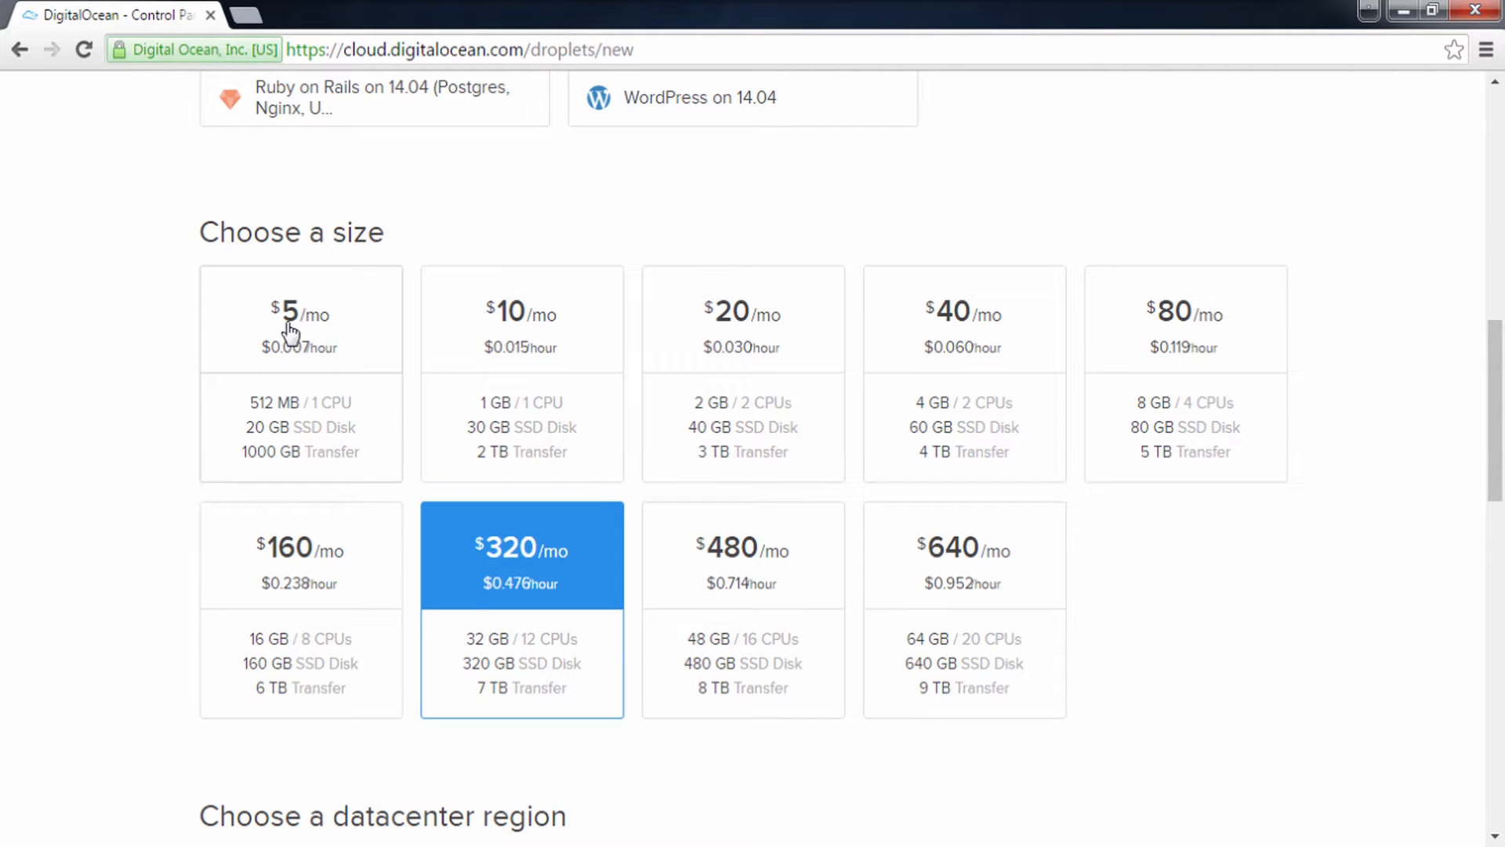
left_click(291, 333)
- Try the San Francisco and London datacenter regions and return the selection to New York 3
scroll(790, 482, "down", 9)
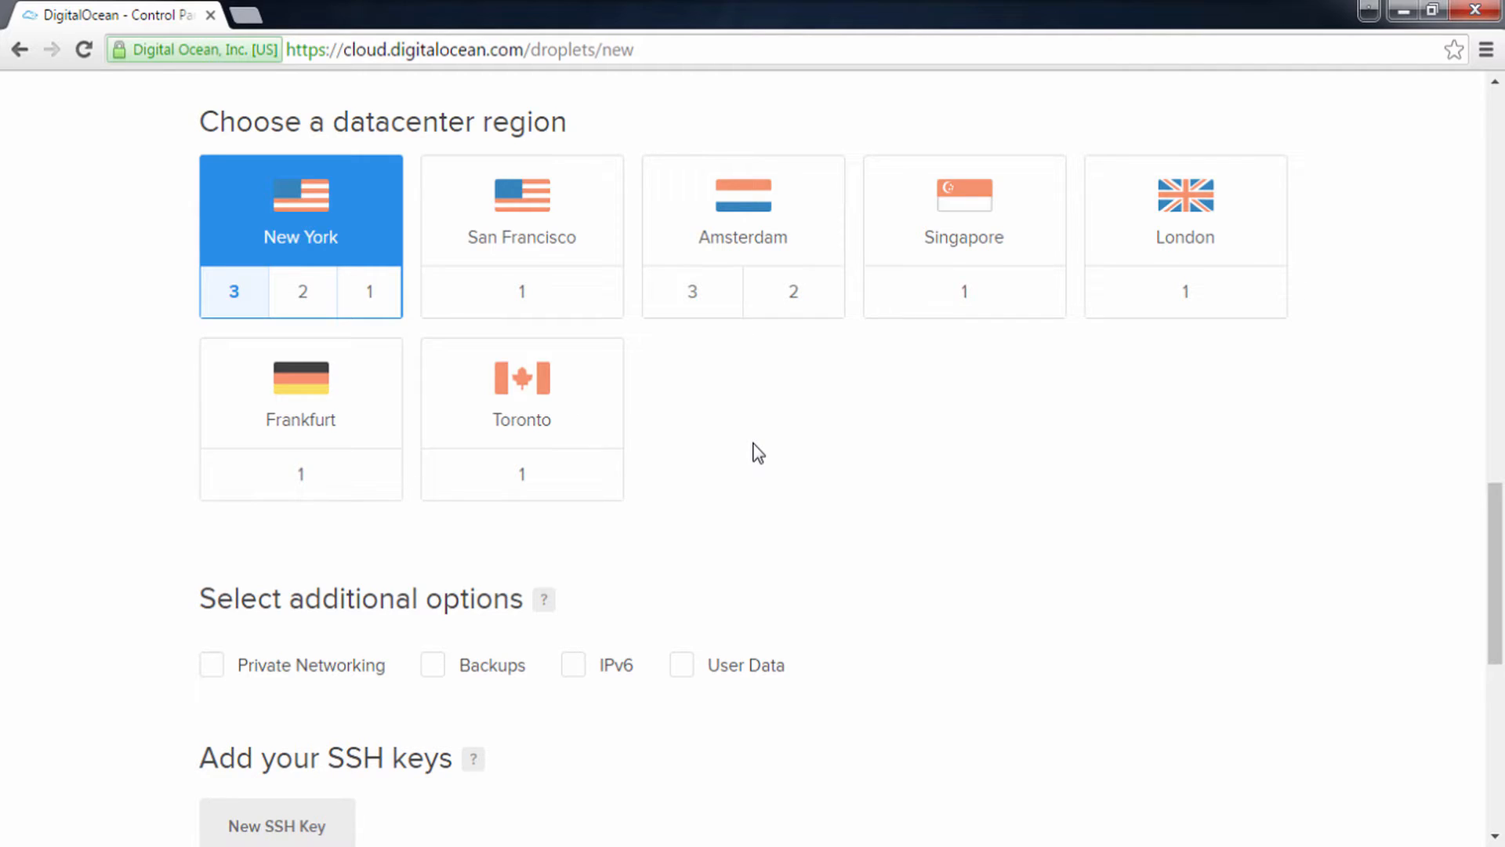
left_click(517, 192)
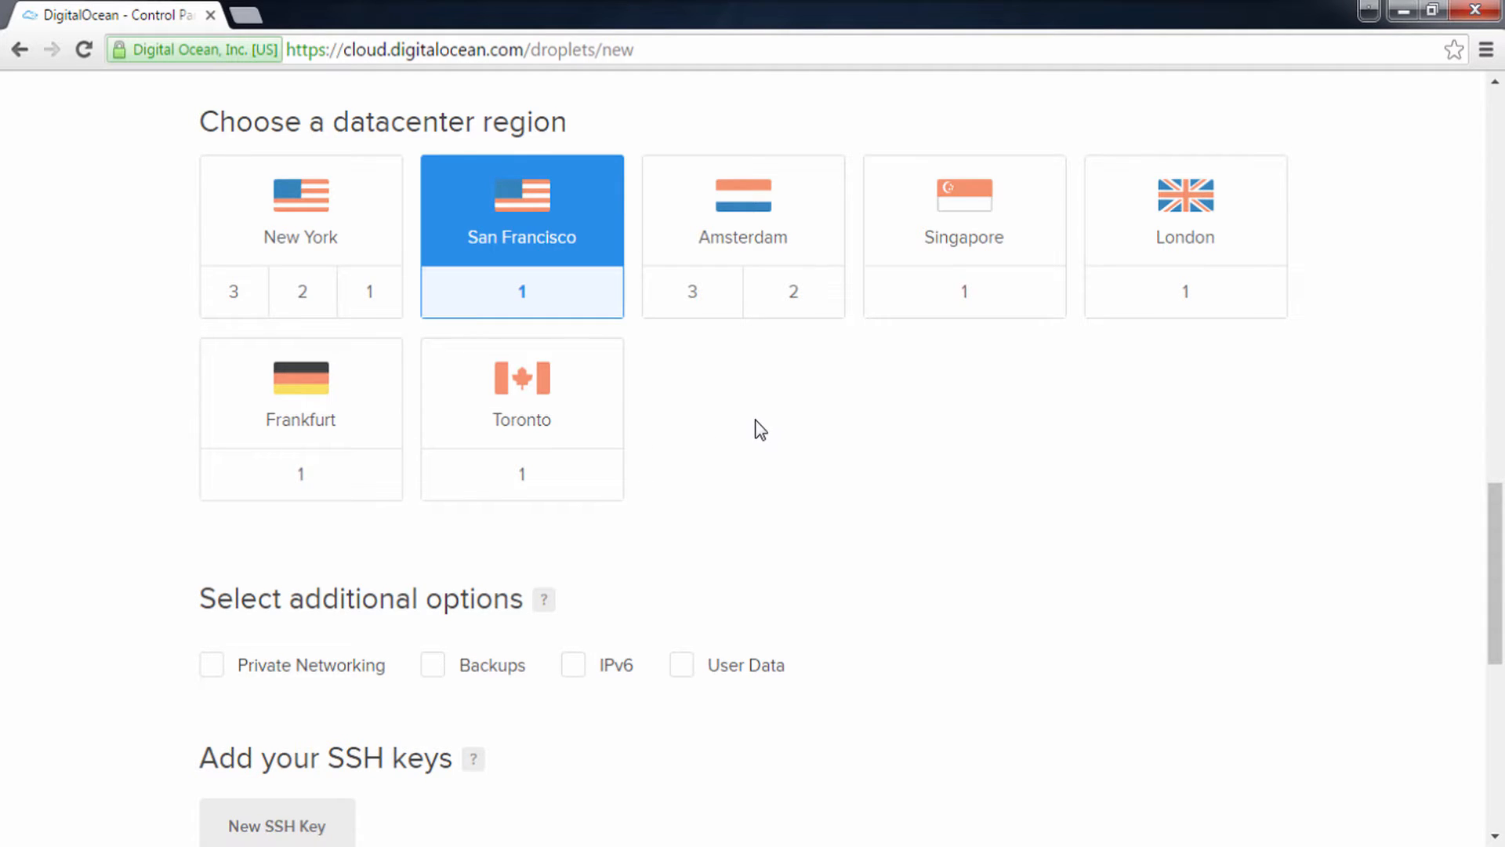
left_click(1199, 219)
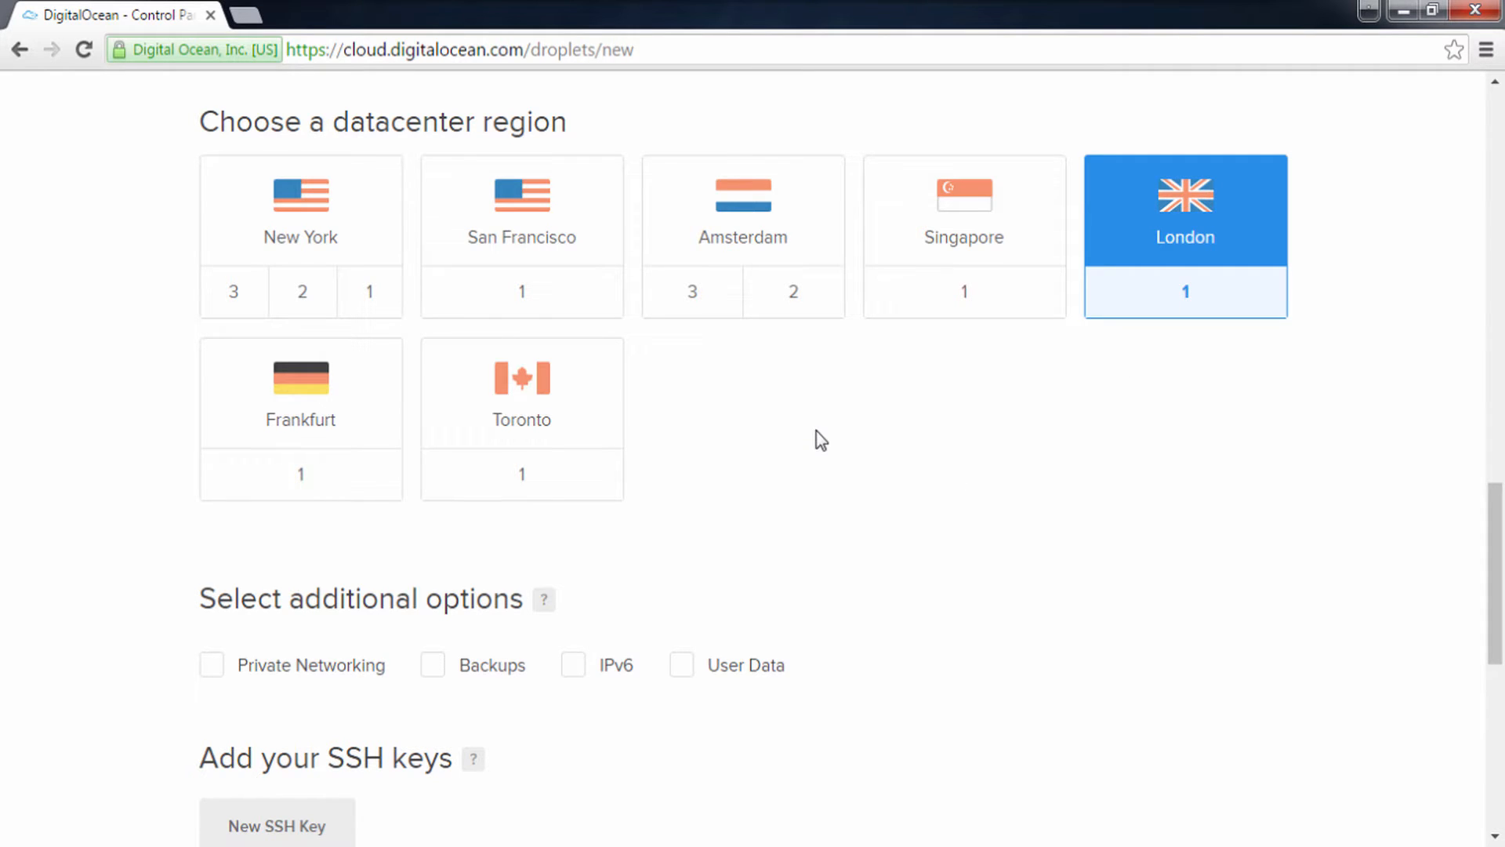
left_click(245, 188)
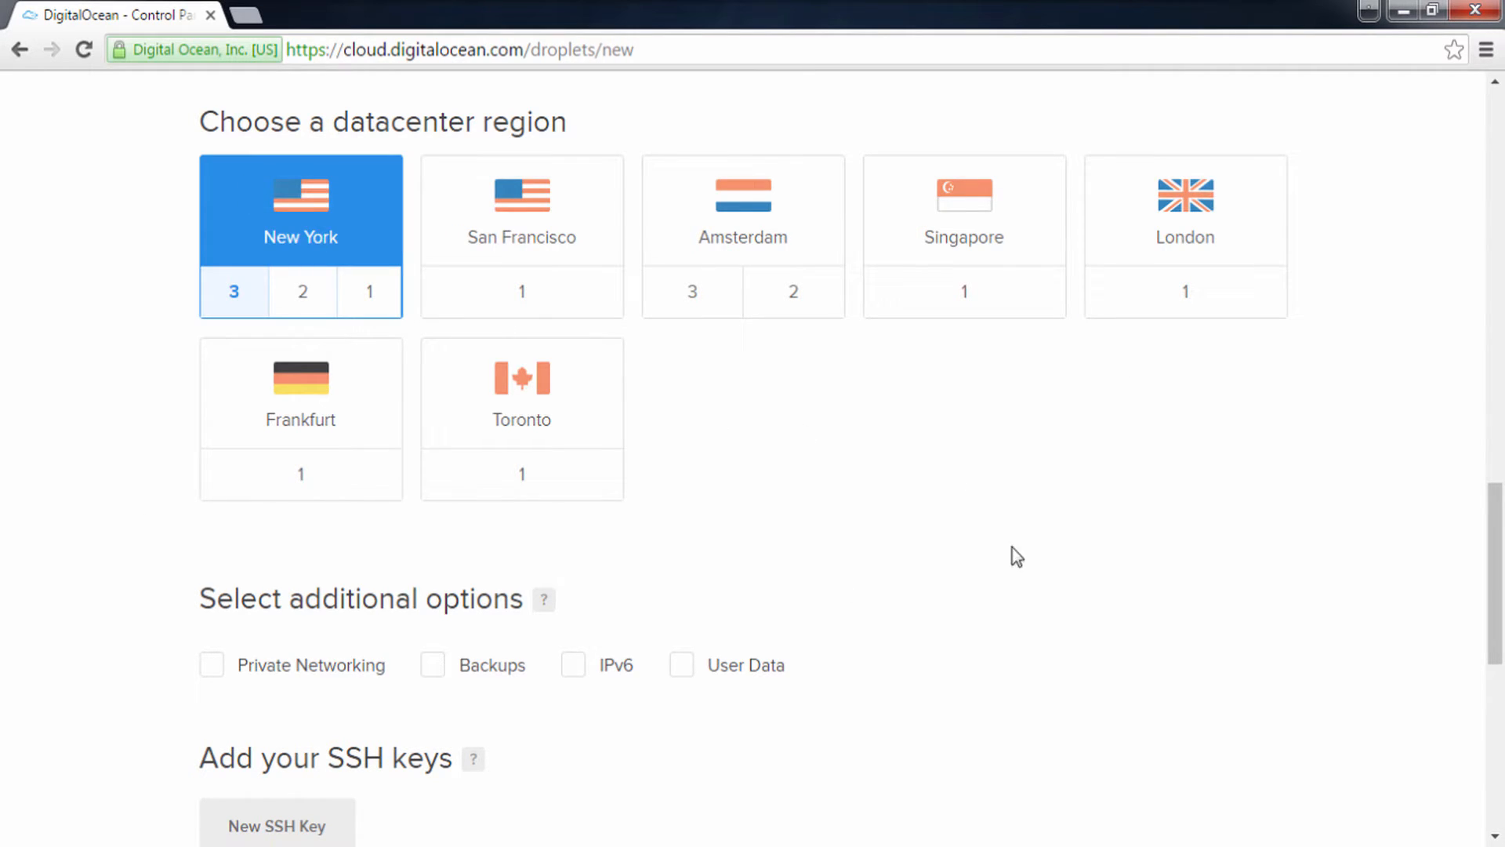
- Try a quantity of 2 droplets and return the count to 1
scroll(86, 330, "down", 6)
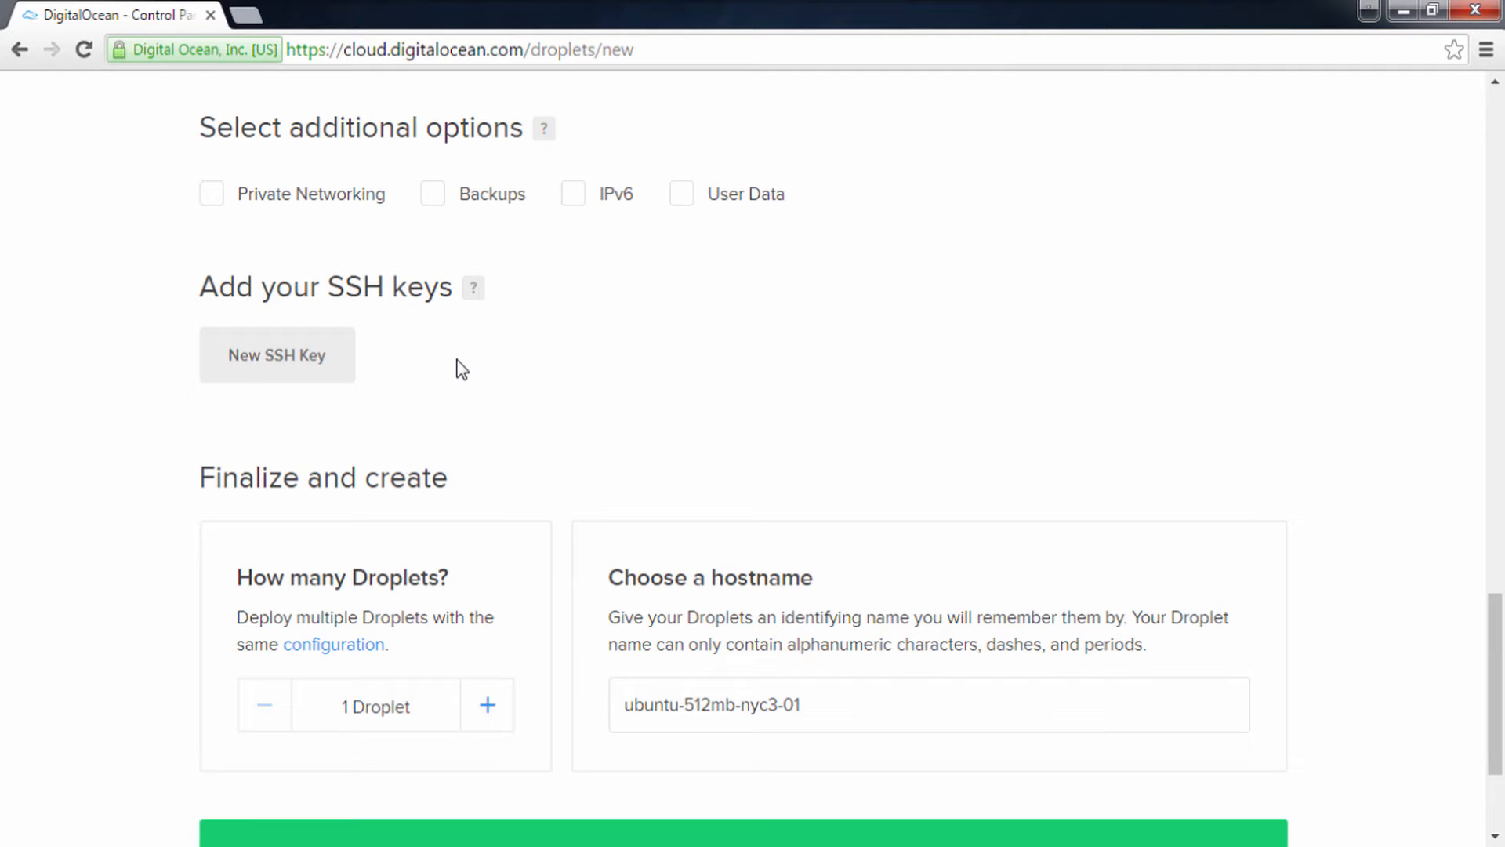
scroll(461, 369, "down", 3)
left_click(487, 486)
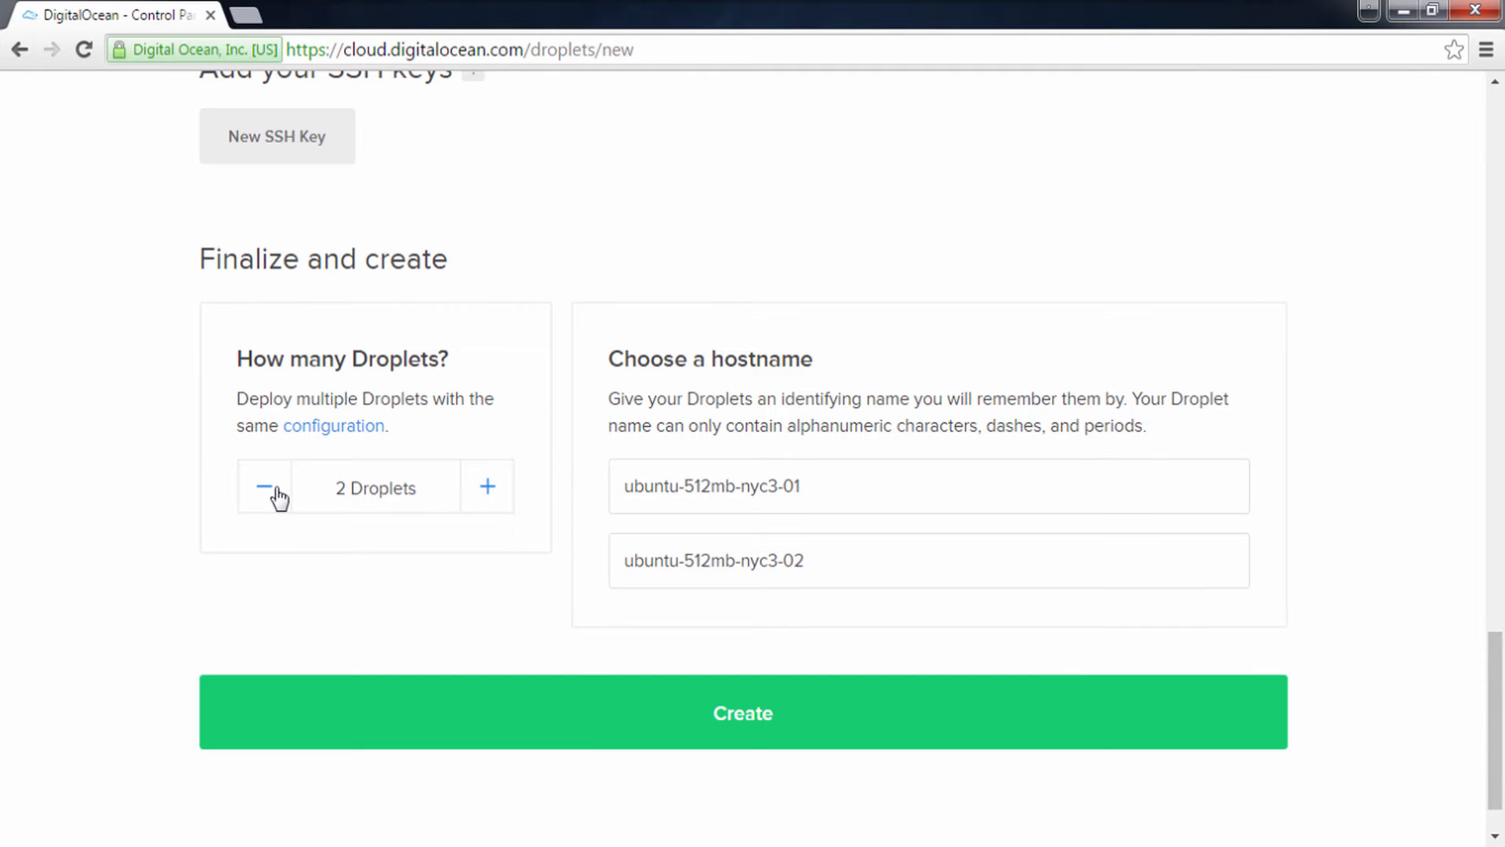
left_click(267, 487)
left_click(487, 490)
left_click(263, 490)
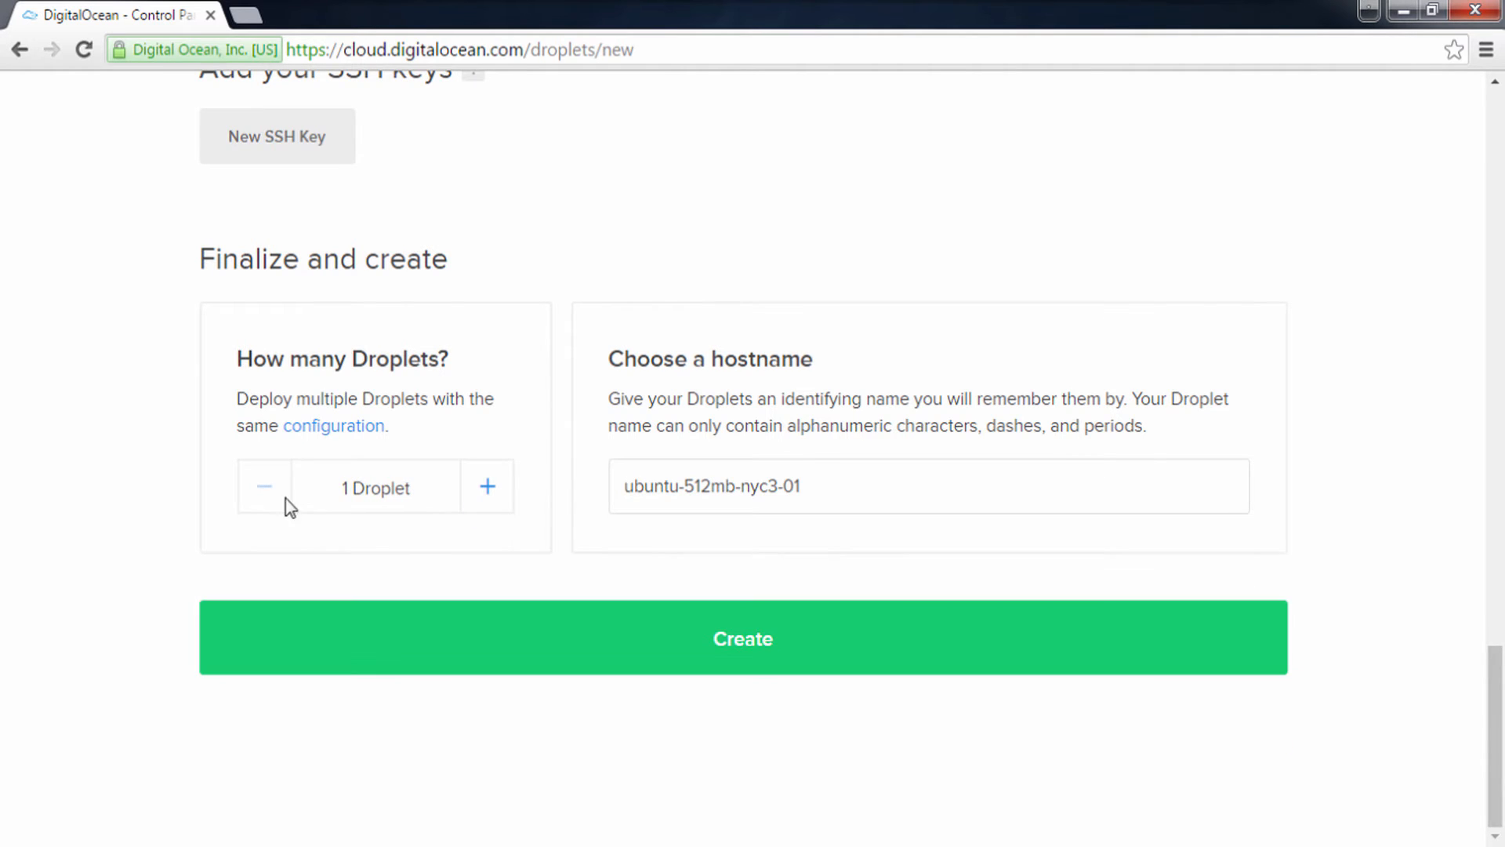
- Set the hostname to course and create the droplet
left_click_drag(826, 486, 620, 486)
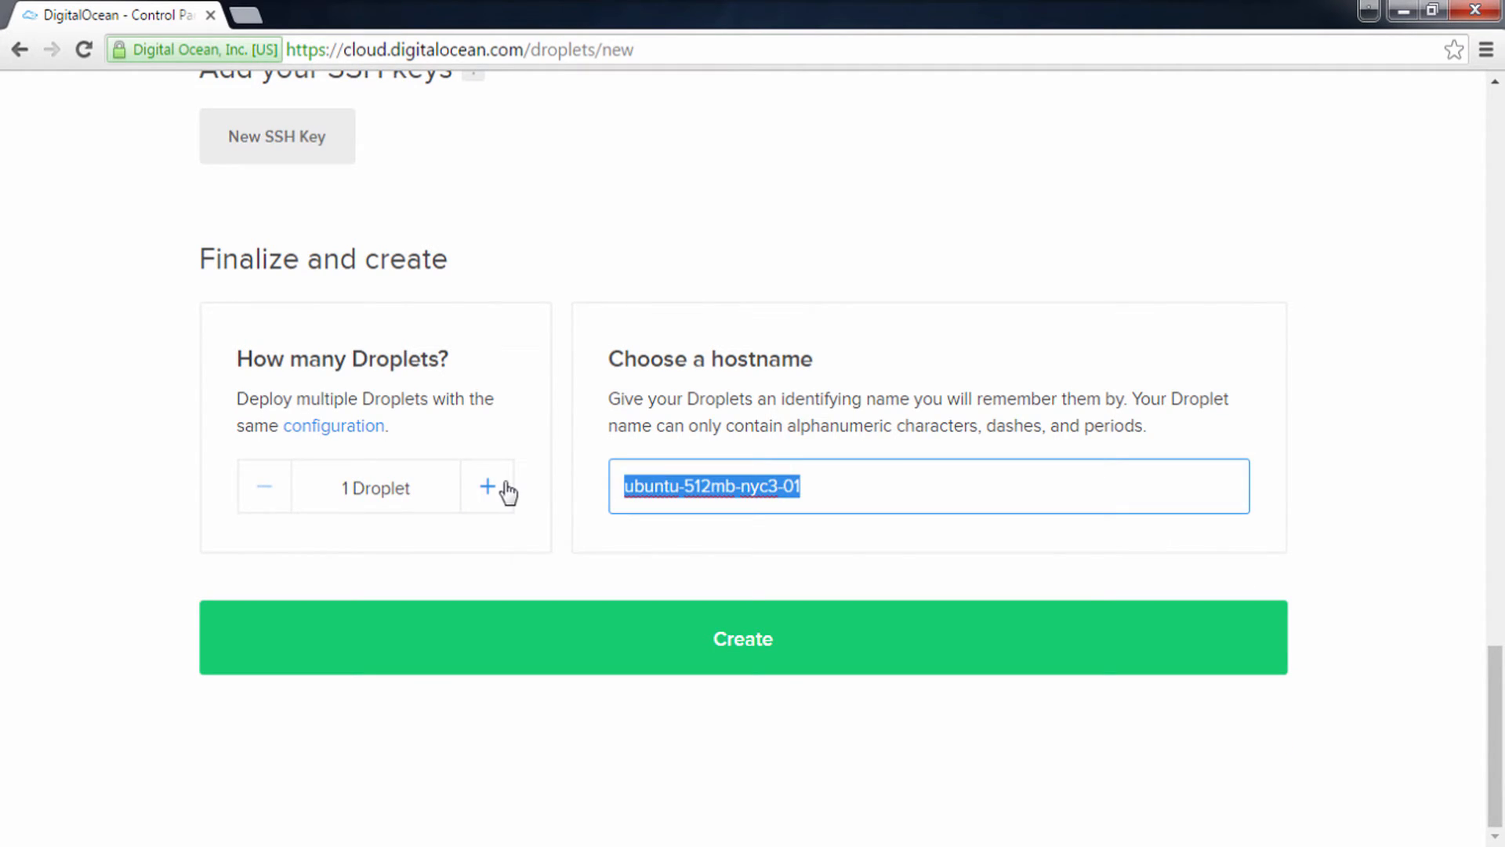
type("course")
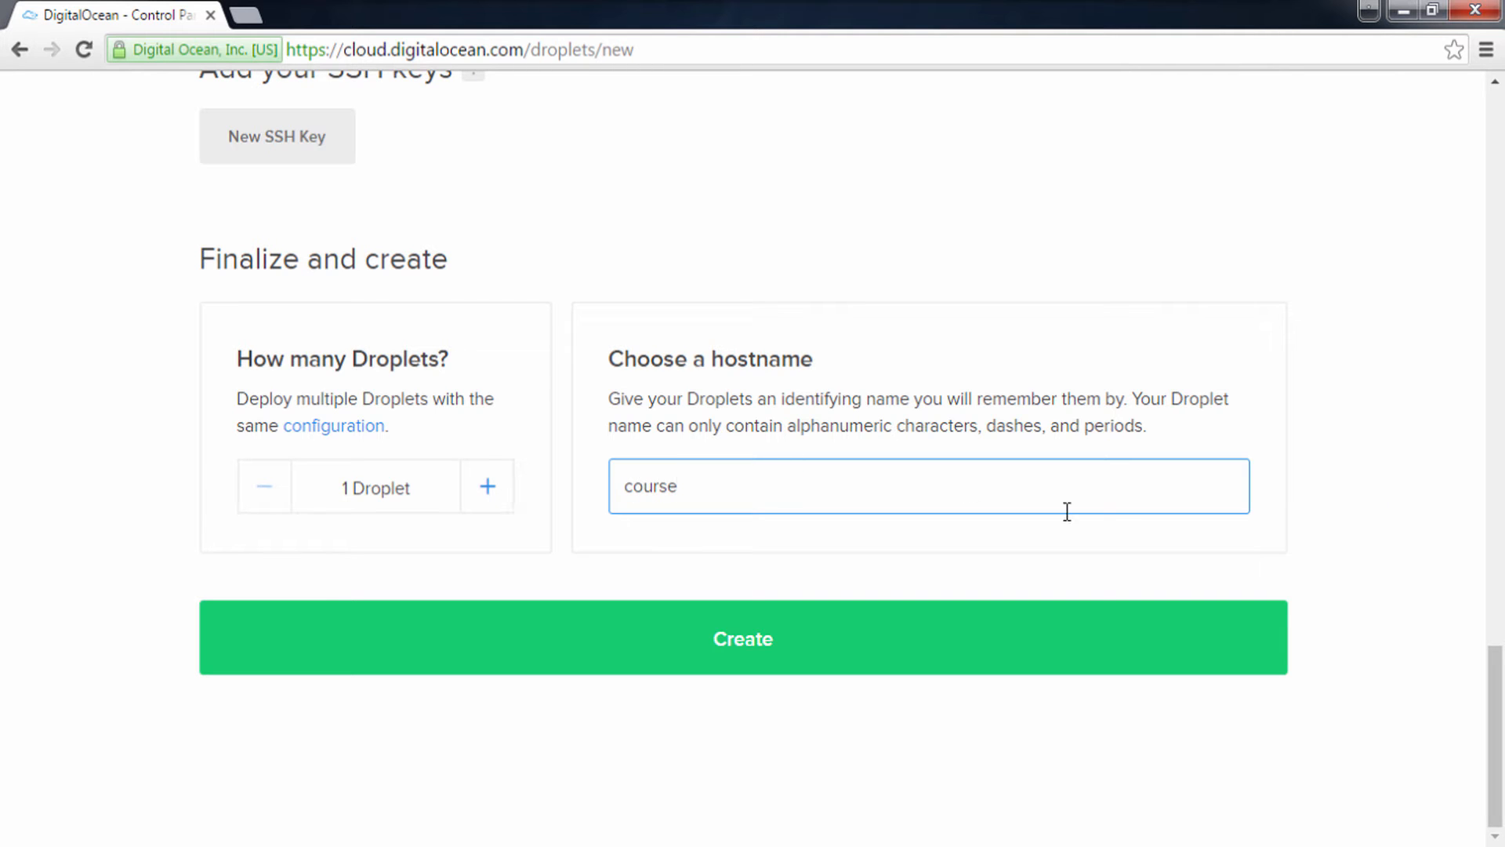
left_click(721, 657)
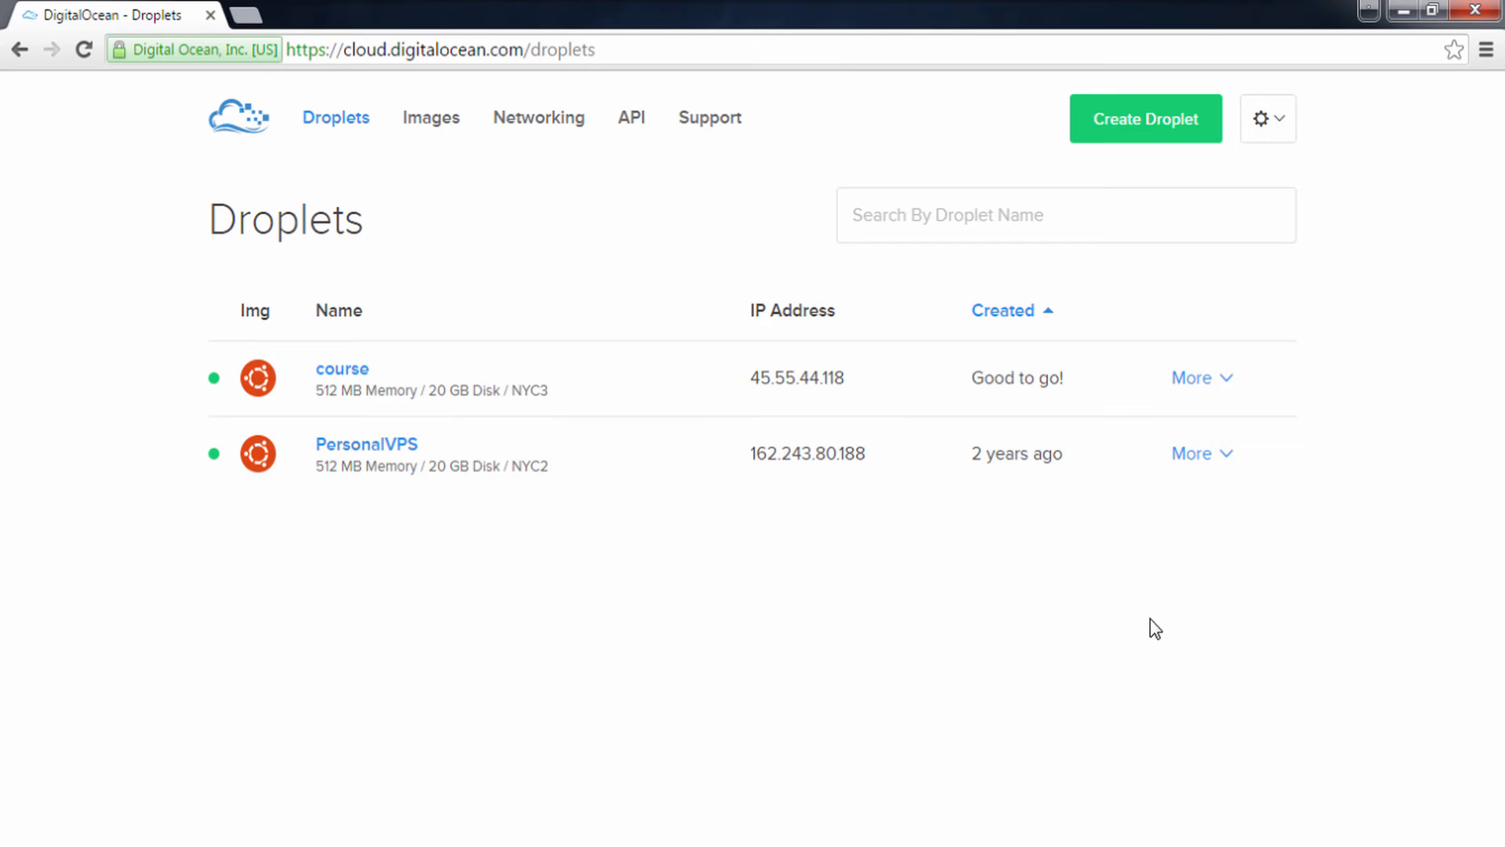
left_click(1228, 384)
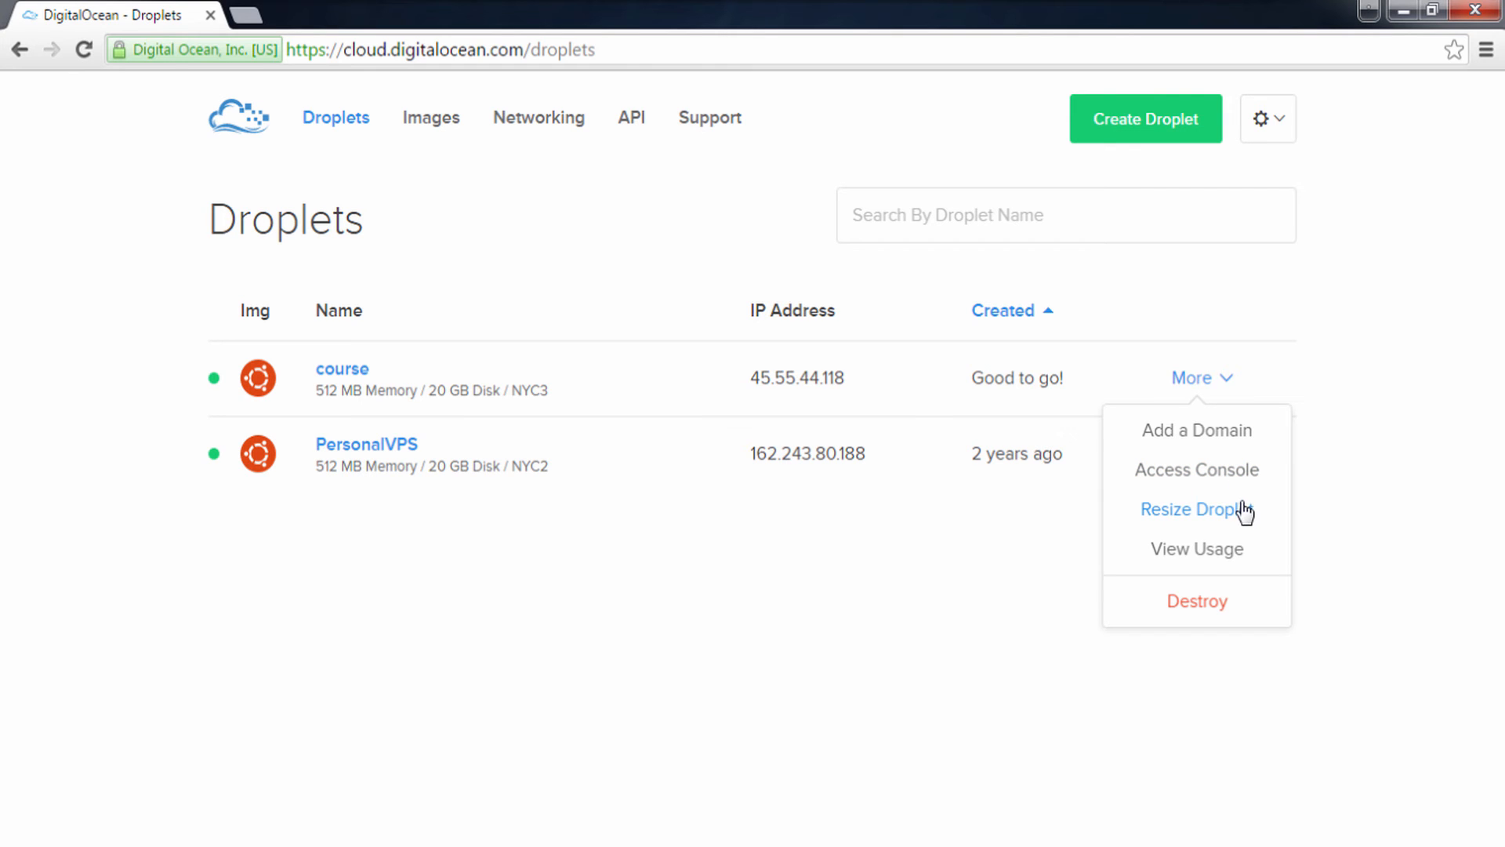
left_click(830, 690)
- Copy the course droplet's IP address and open 45.55.44.118 in a new browser tab
mouse_move(755, 397)
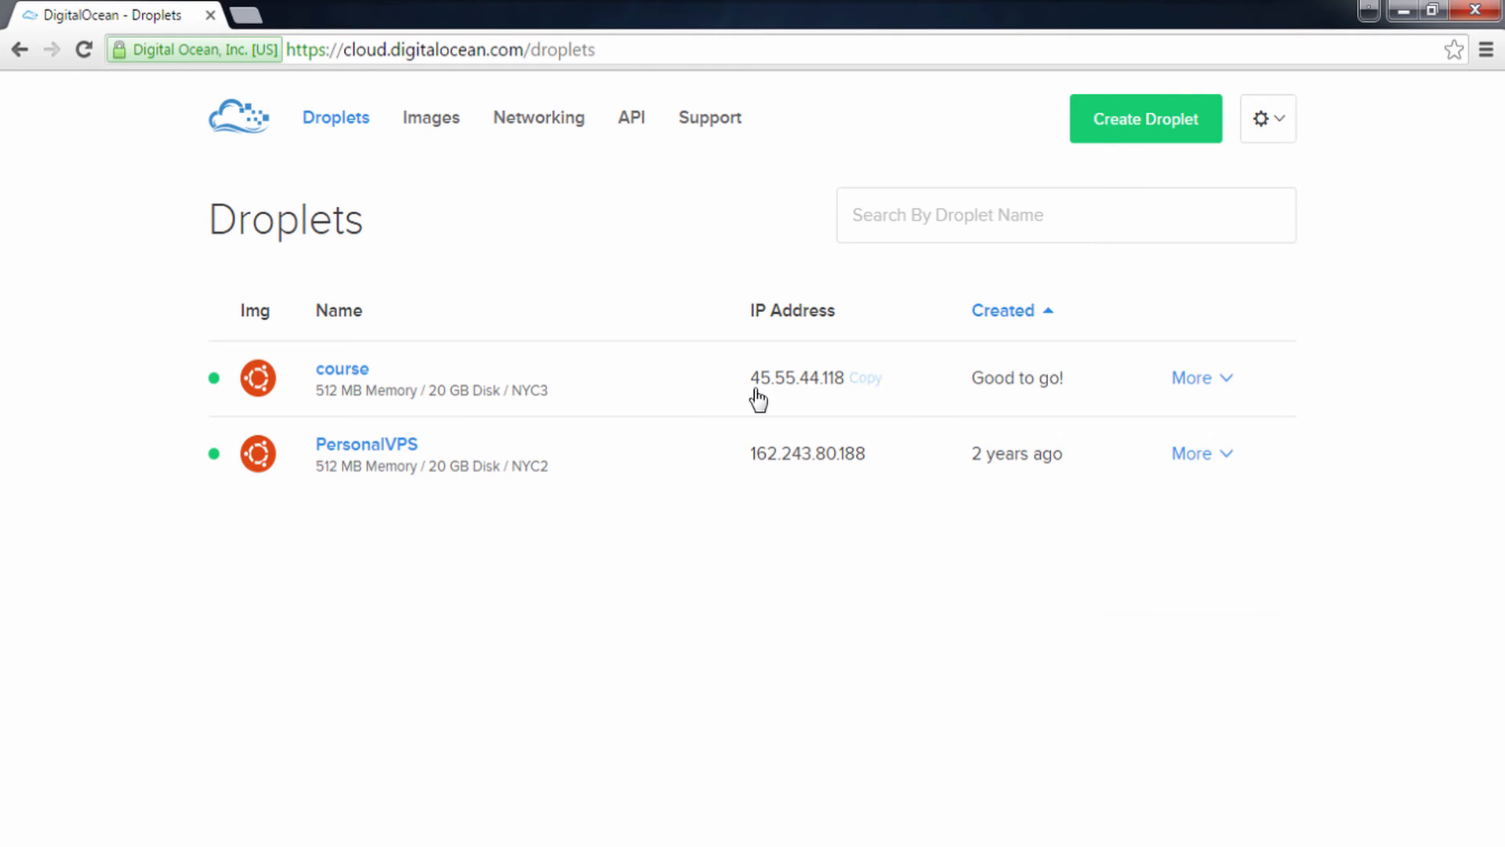
left_click(866, 389)
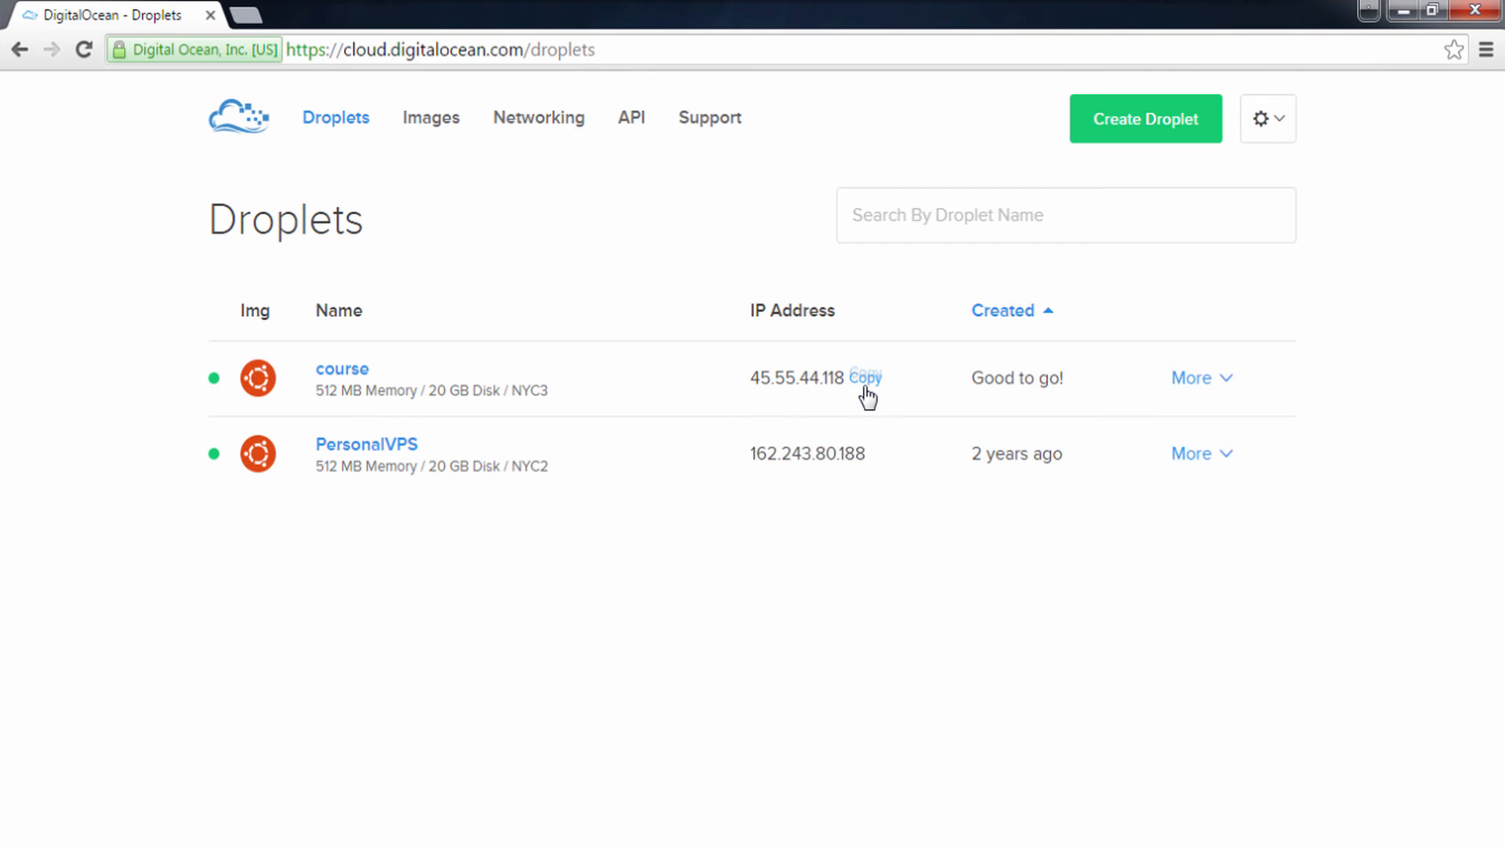
left_click(258, 27)
type("45.55.44.118")
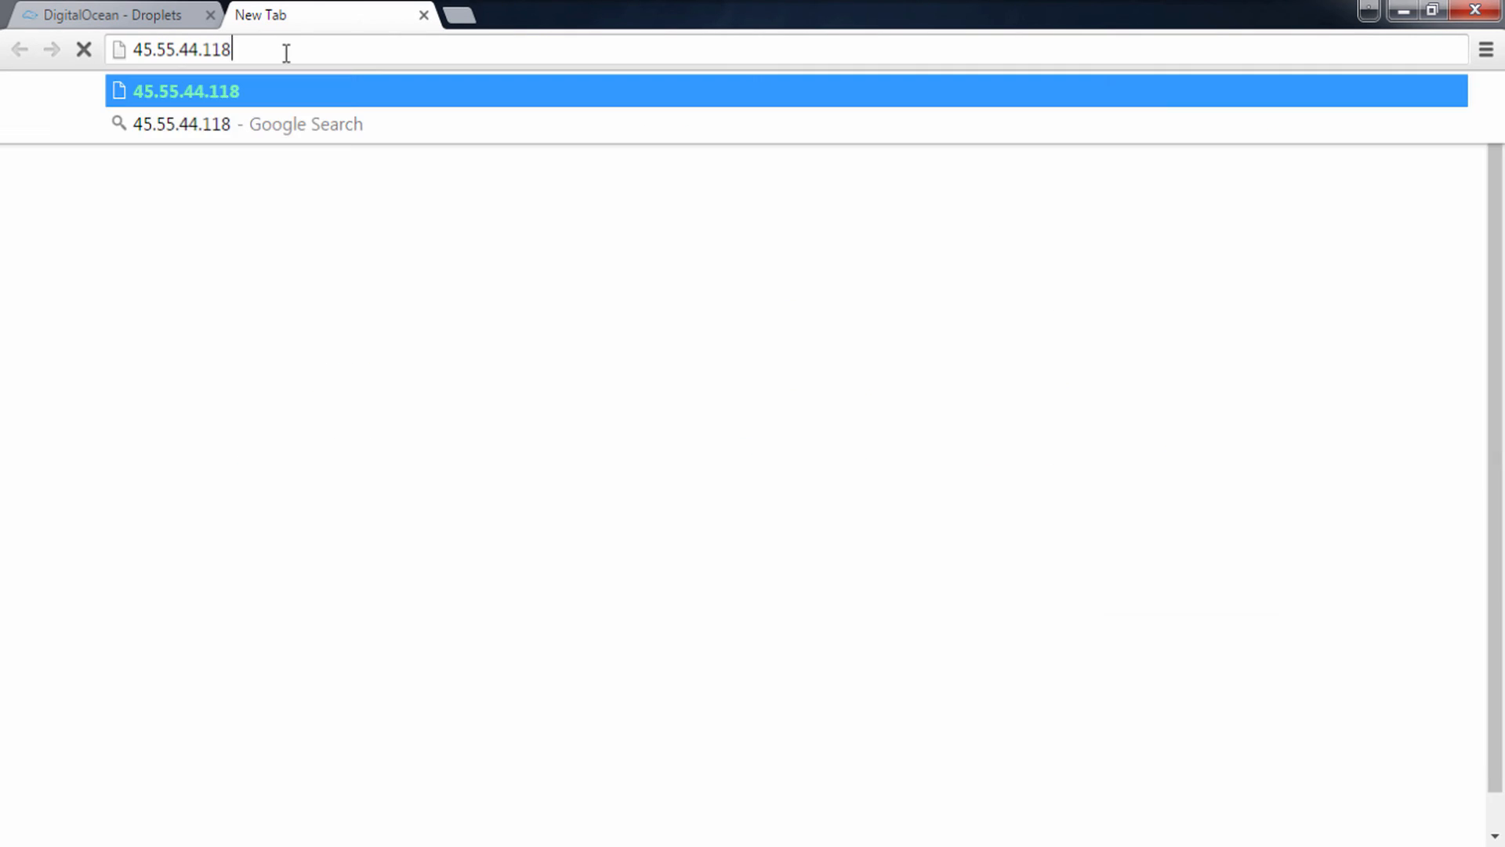
key("Return")
- Examine the web page served by the new droplet and return to the Droplets list
left_click_drag(453, 110, 820, 97)
left_click(781, 204)
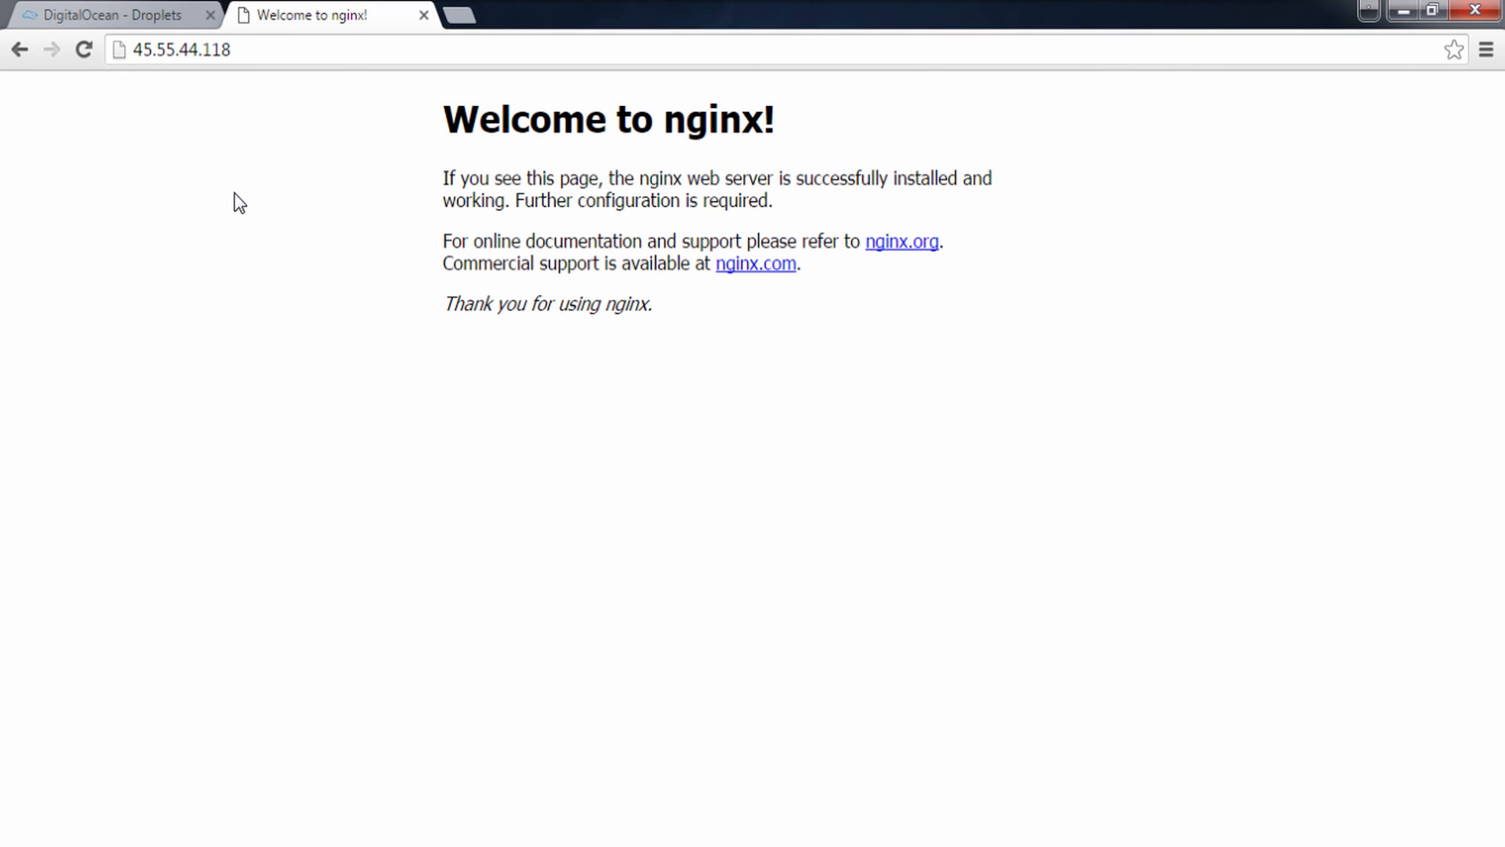
left_click_drag(440, 122, 716, 298)
left_click(715, 301)
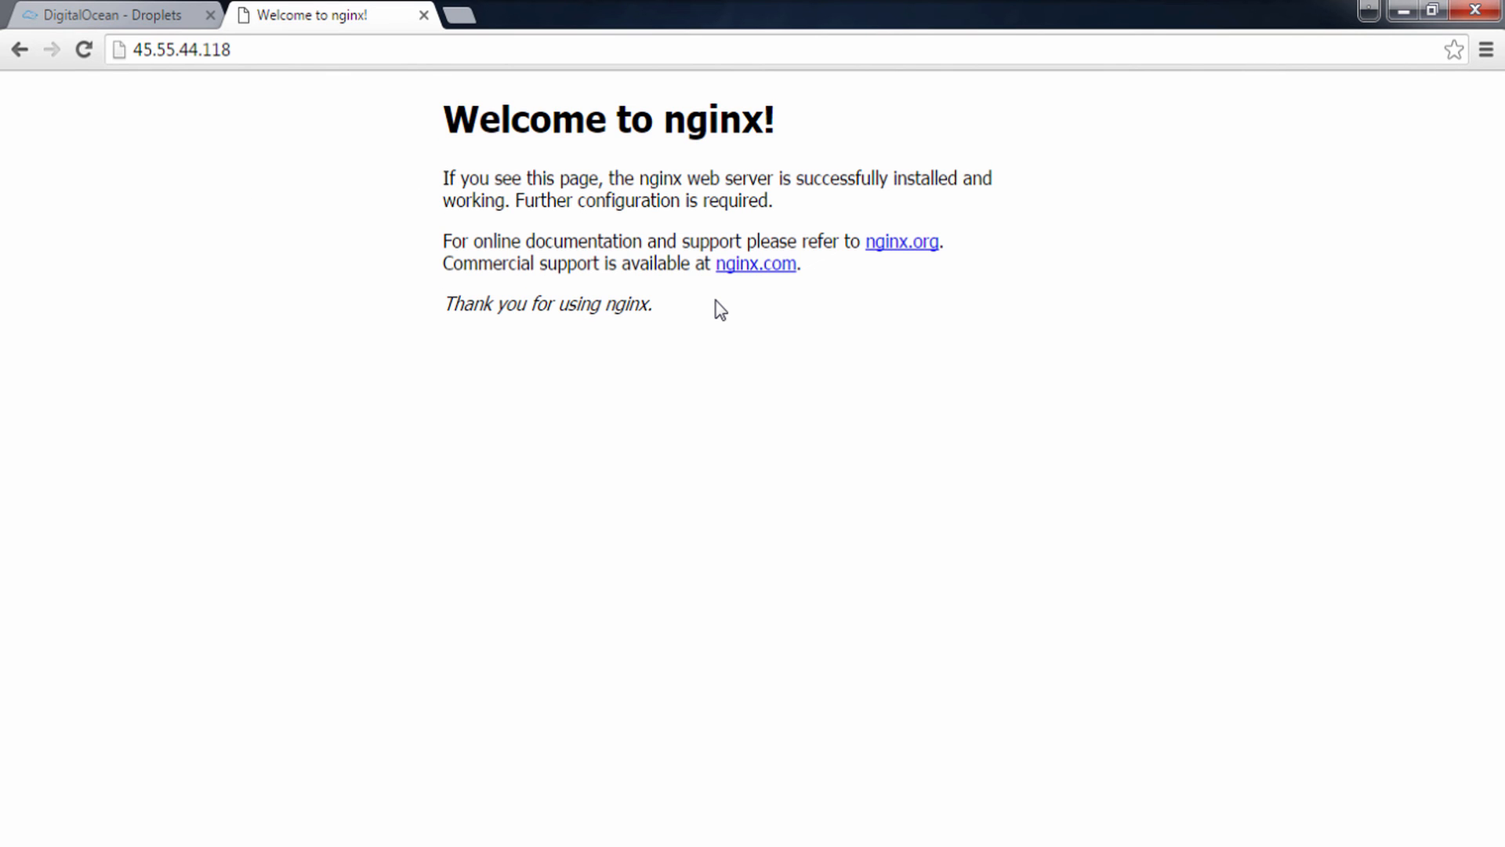
left_click(92, 15)
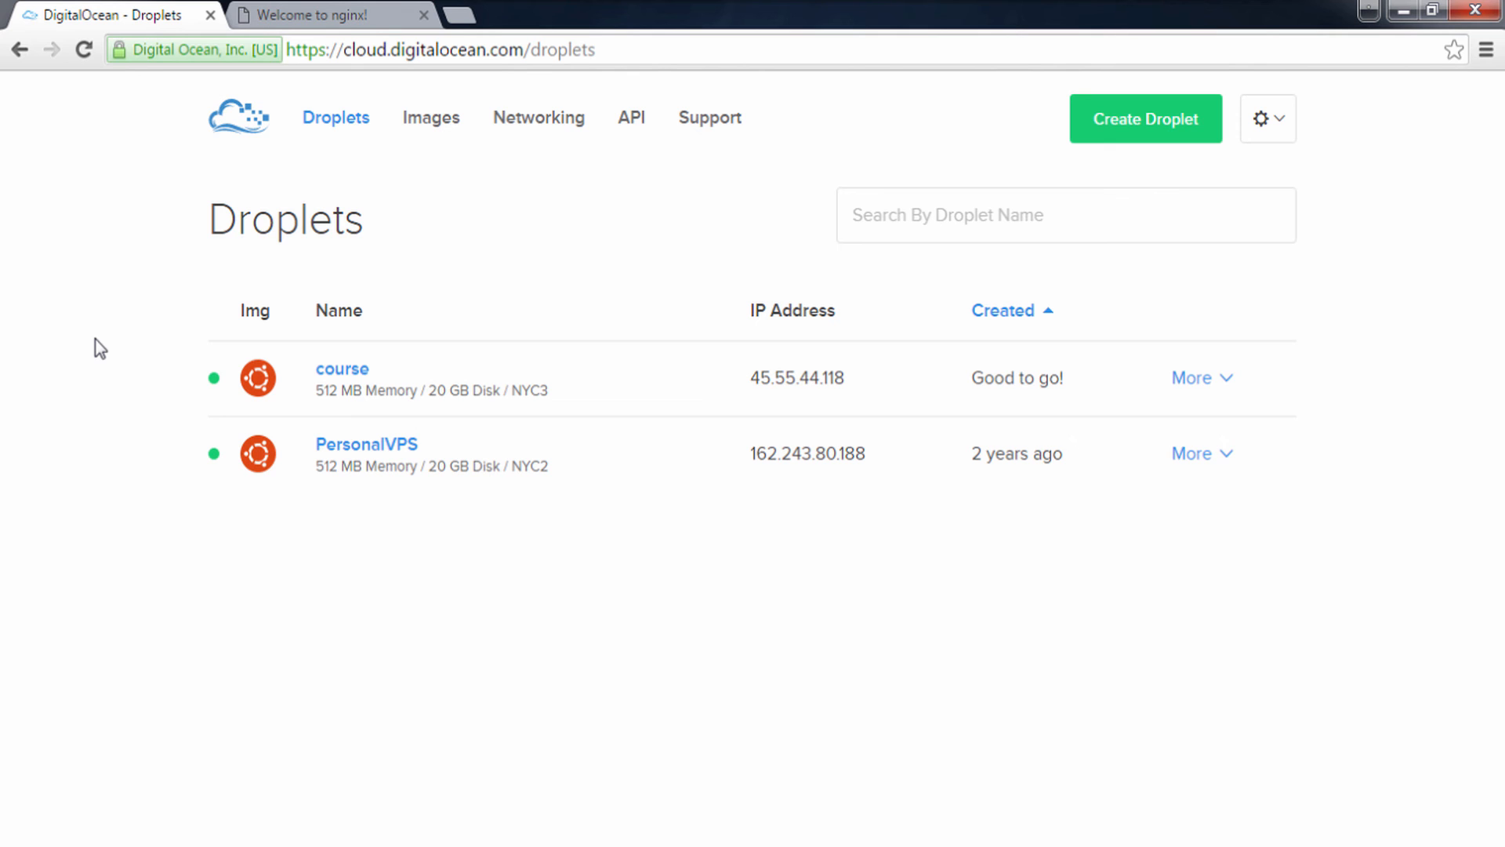
left_click(313, 16)
left_click_drag(410, 131, 749, 302)
left_click(748, 349)
left_click(69, 14)
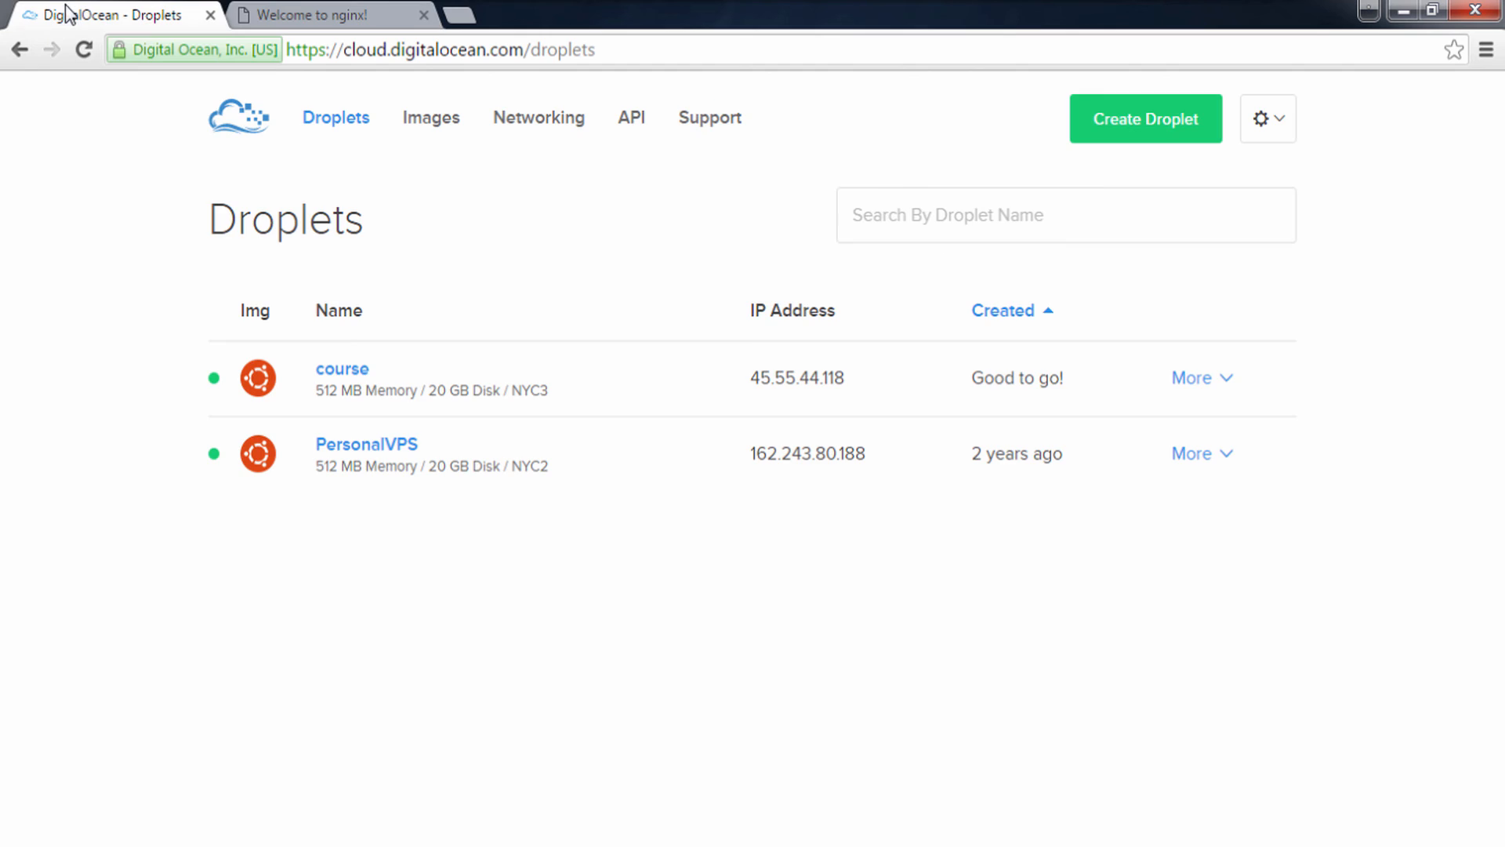